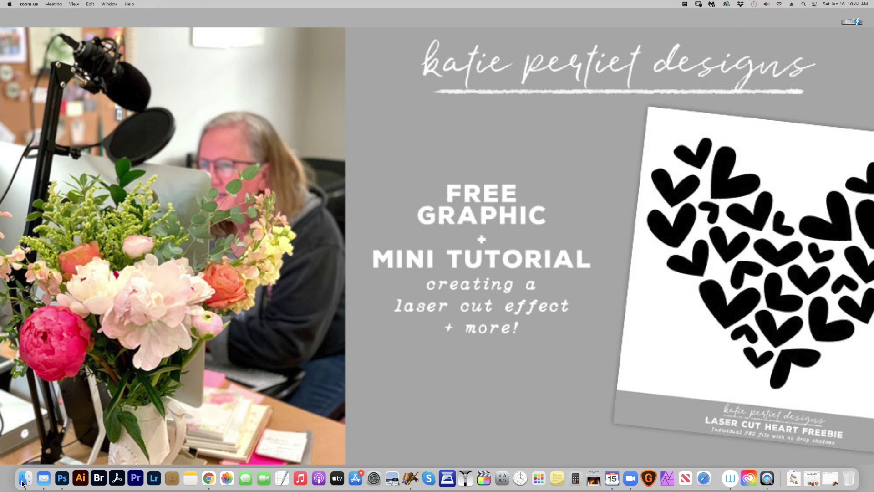
Open KPertiet_LaserCutHeart.png from the PS-demo folder.
{"action": "left_click", "coordinate": [62, 478]}
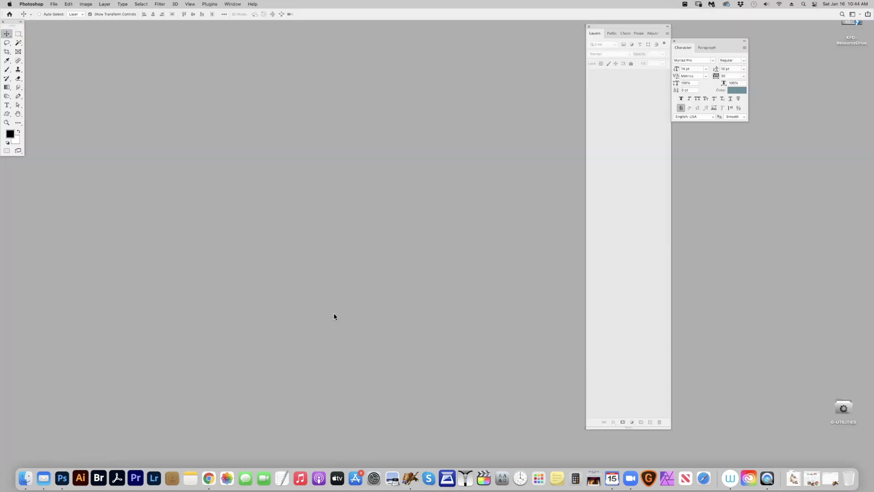
{"action": "key", "text": "super+o"}
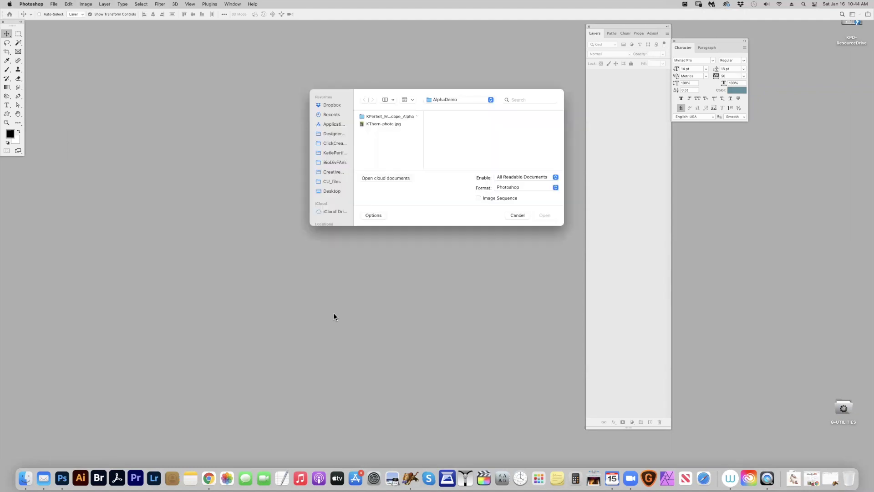
{"action": "left_click", "coordinate": [456, 99]}
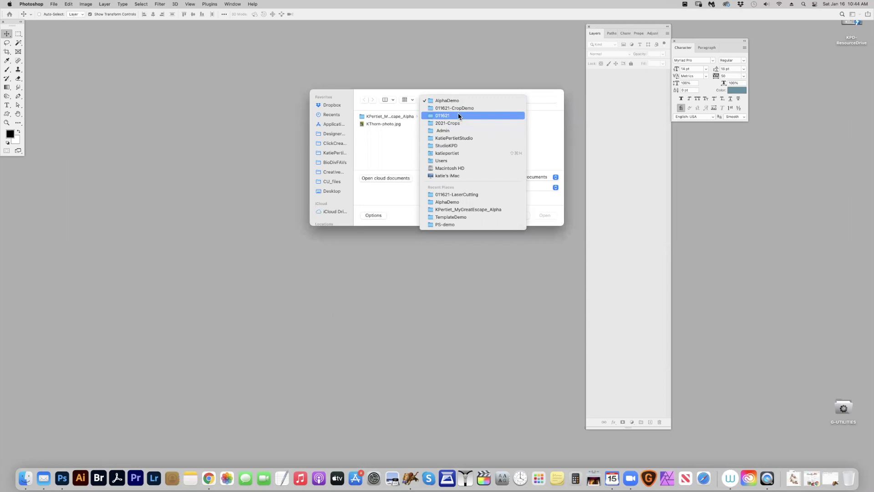
{"action": "left_click", "coordinate": [461, 109]}
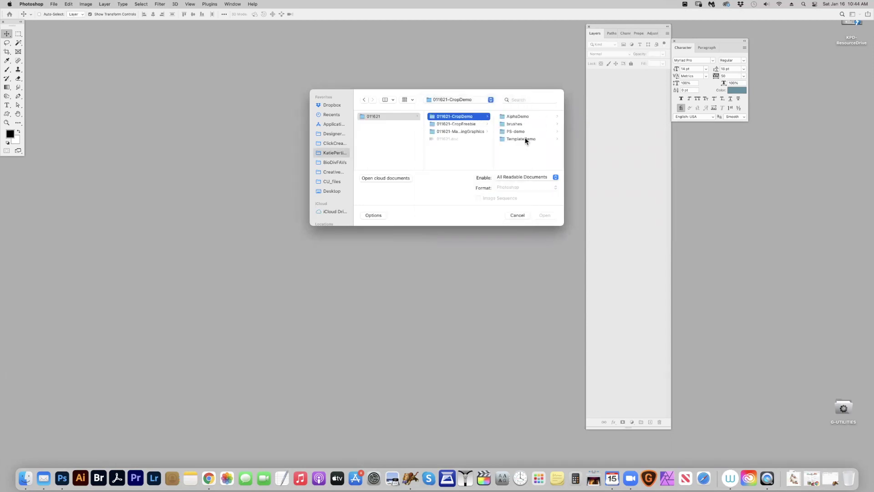
{"action": "left_click", "coordinate": [526, 132]}
{"action": "left_click", "coordinate": [521, 115]}
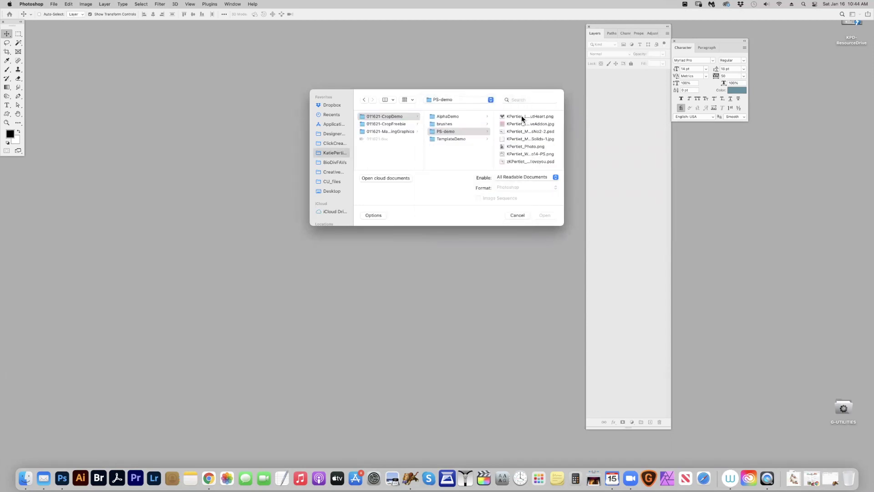
{"action": "key", "text": "Return"}
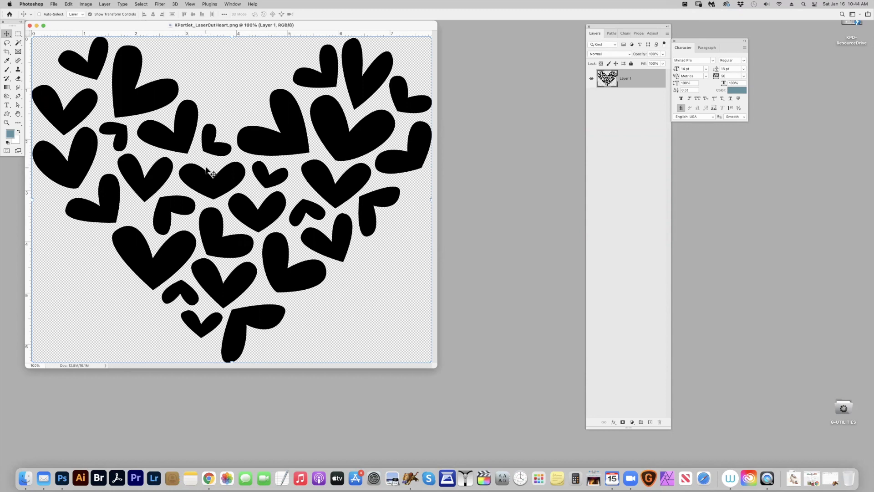
Open the zKPertiet_PSIloveyou.psd sample layout.
{"action": "key", "text": "super+o"}
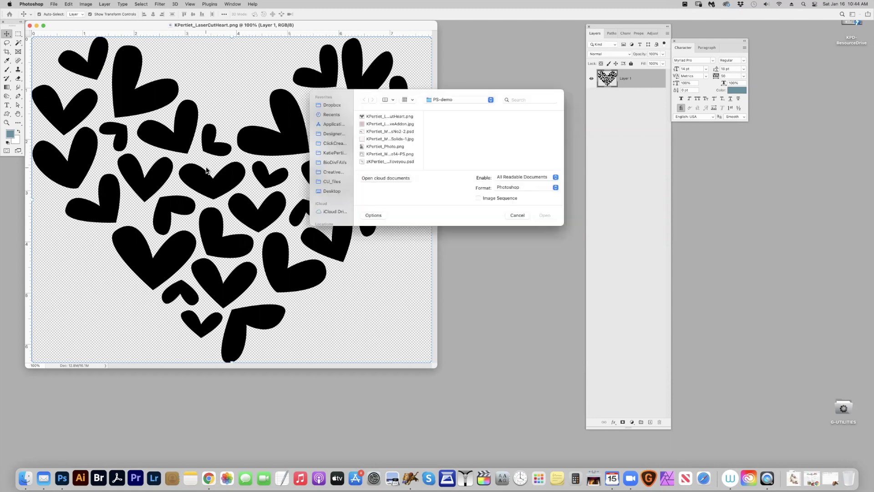
{"action": "left_click", "coordinate": [383, 161]}
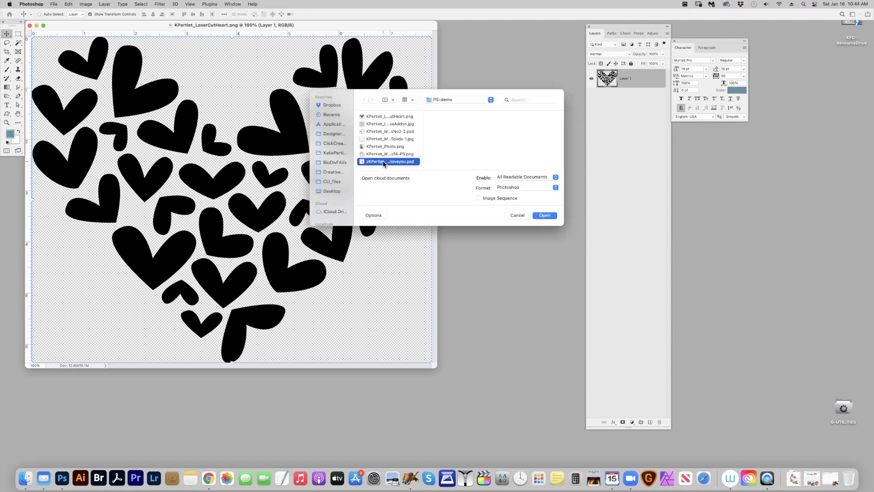
{"action": "double_click", "coordinate": [383, 162]}
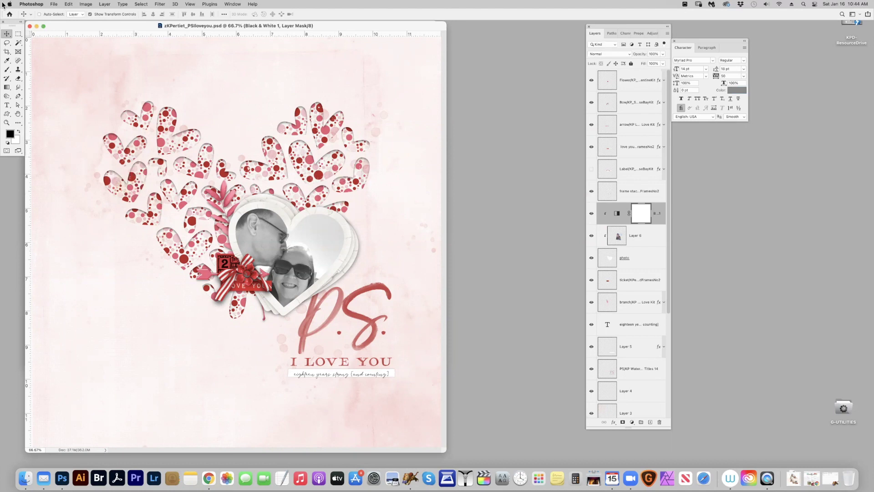
Minimize the layout and create a transparent 3600 × 3600 px, 300 ppi sRGB Untitled-1 document.
{"action": "left_click", "coordinate": [37, 26]}
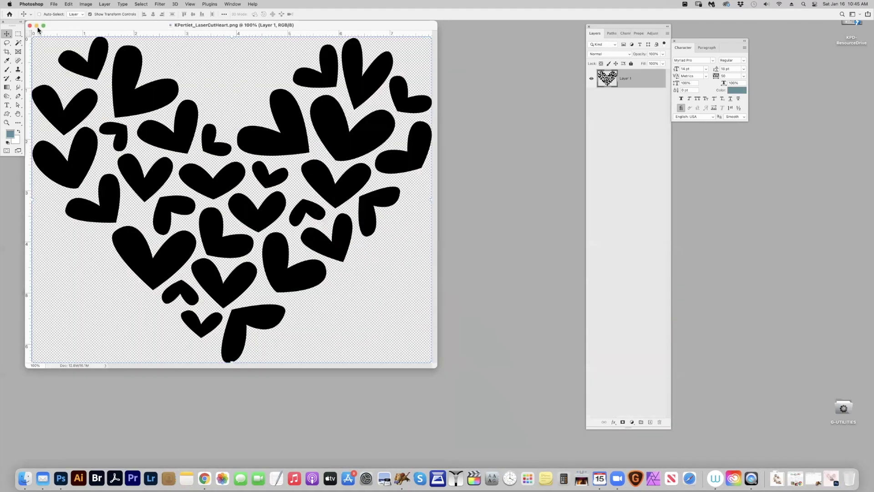
{"action": "key", "text": "super+n"}
{"action": "key", "text": "Tab"}
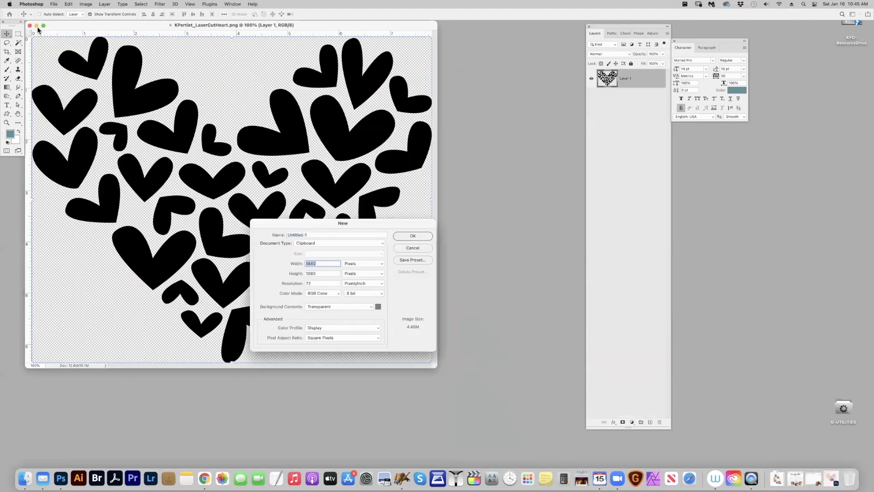
{"action": "type", "text": "3600"}
{"action": "key", "text": "Tab"}
{"action": "type", "text": "36"}
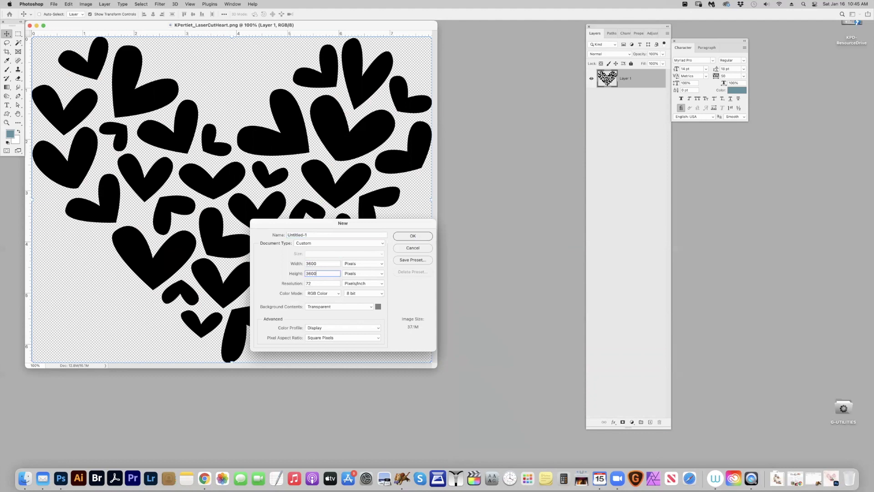
{"action": "key", "text": "Tab"}
{"action": "left_click", "coordinate": [342, 328]}
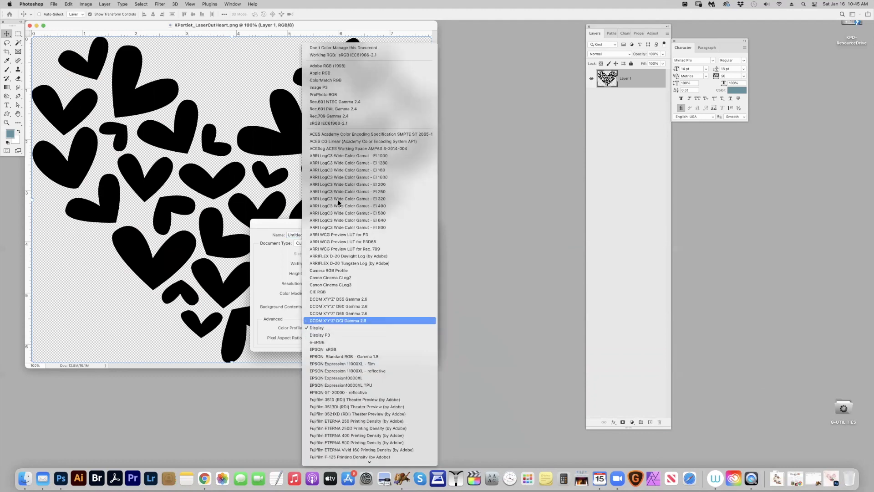
{"action": "left_click", "coordinate": [334, 55]}
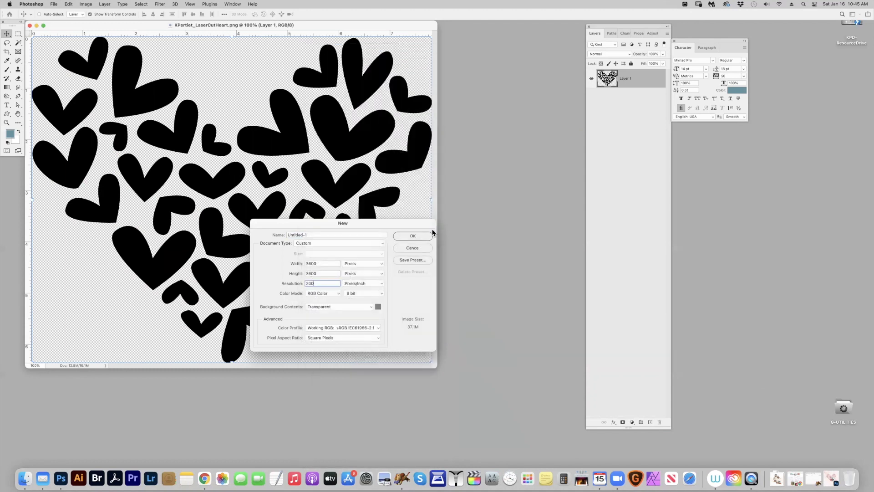
{"action": "left_click", "coordinate": [416, 235]}
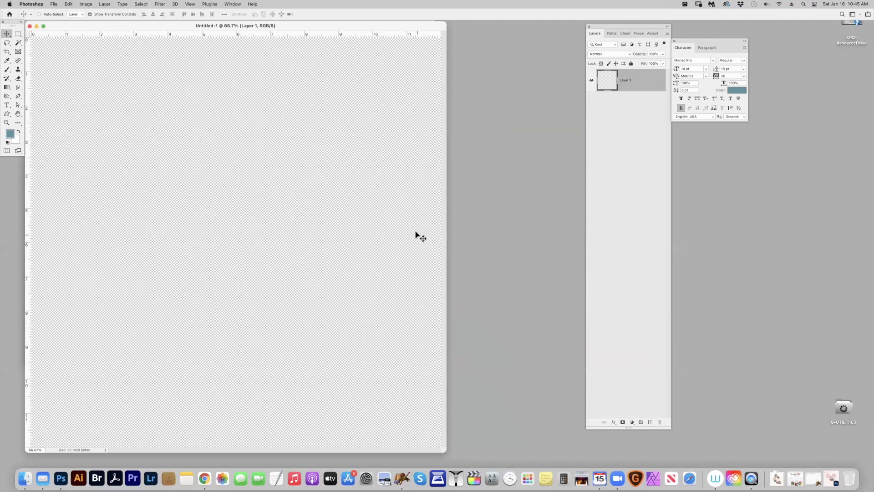
{"action": "key", "text": "super+o"}
Copy the polka-dot paper into Untitled-1 as Layer 2 and close its original.
{"action": "double_click", "coordinate": [401, 123]}
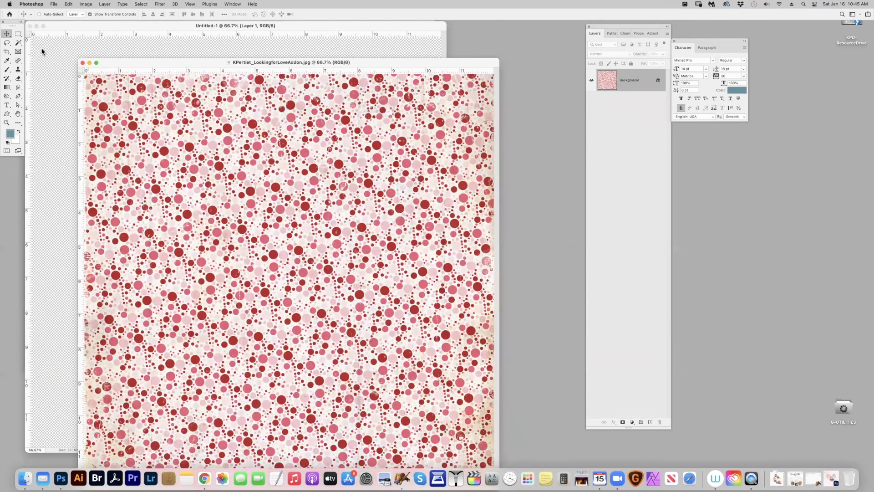
{"action": "left_click_drag", "start_coordinate": [42, 51], "coordinate": [48, 36]}
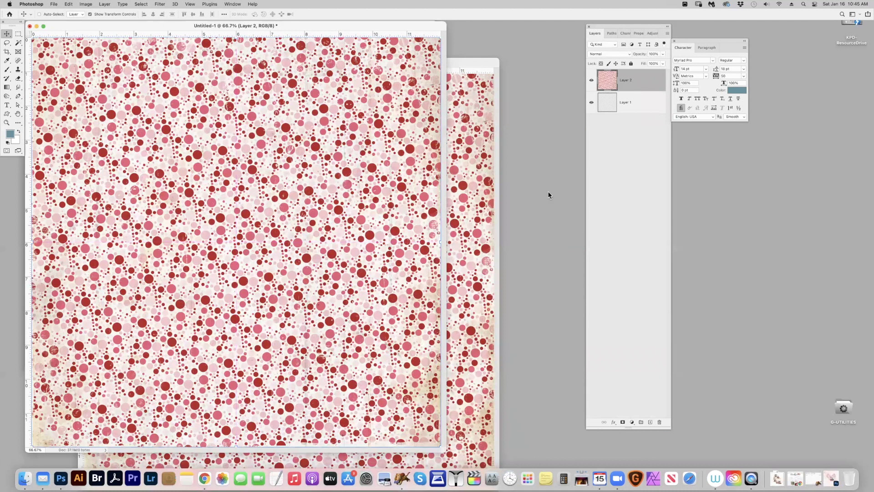
{"action": "left_click", "coordinate": [488, 215]}
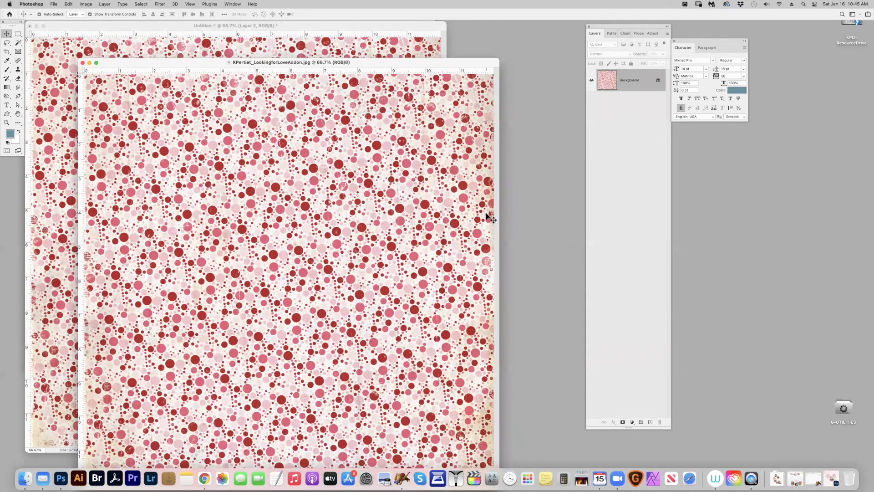
{"action": "key", "text": "super+w"}
{"action": "key", "text": "super+o"}
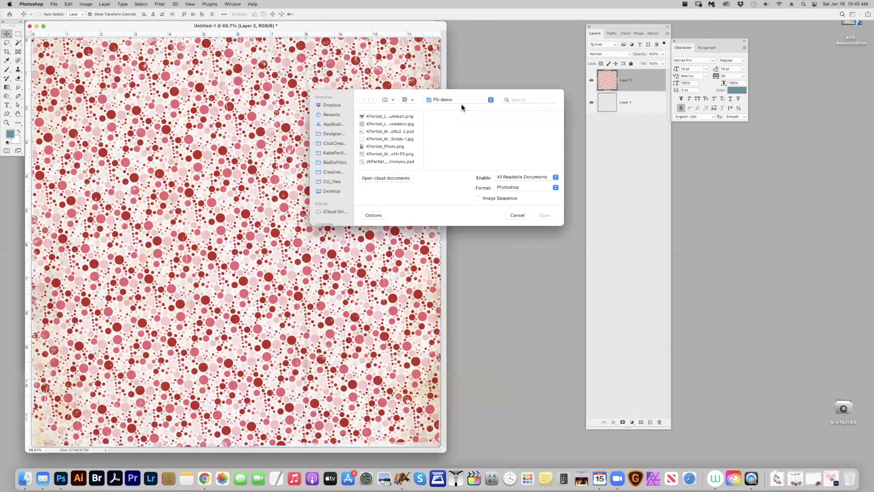
Copy the pale pink MyVintageValentine solid into Untitled-1 as Layer 3 and close its original.
{"action": "left_click", "coordinate": [381, 139]}
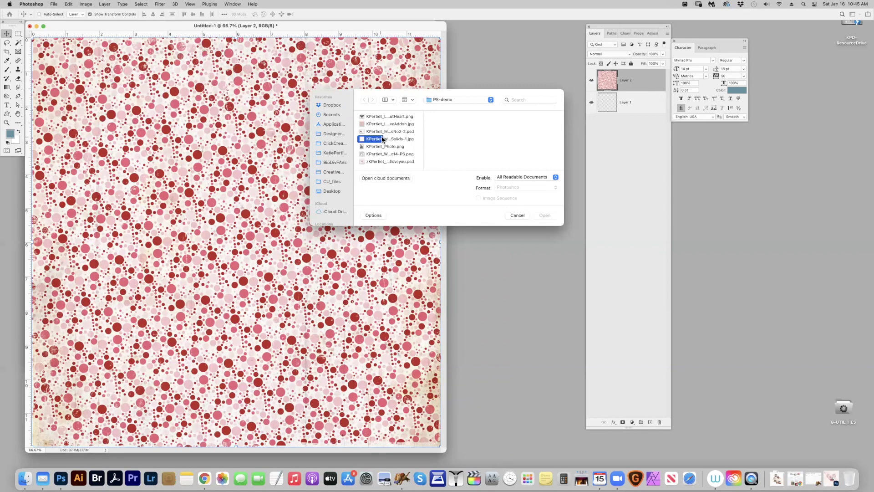
{"action": "double_click", "coordinate": [379, 138]}
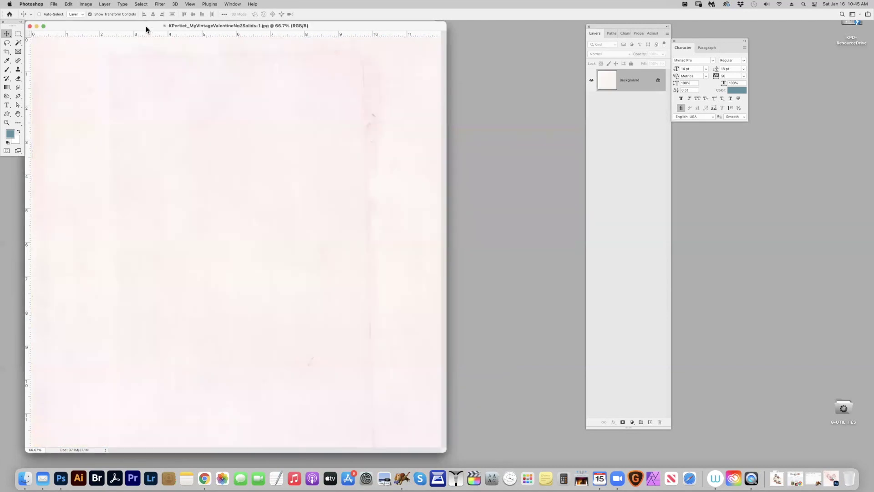
{"action": "left_click_drag", "start_coordinate": [145, 26], "coordinate": [271, 94]}
{"action": "left_click_drag", "start_coordinate": [197, 122], "coordinate": [59, 57]}
{"action": "left_click", "coordinate": [485, 164]}
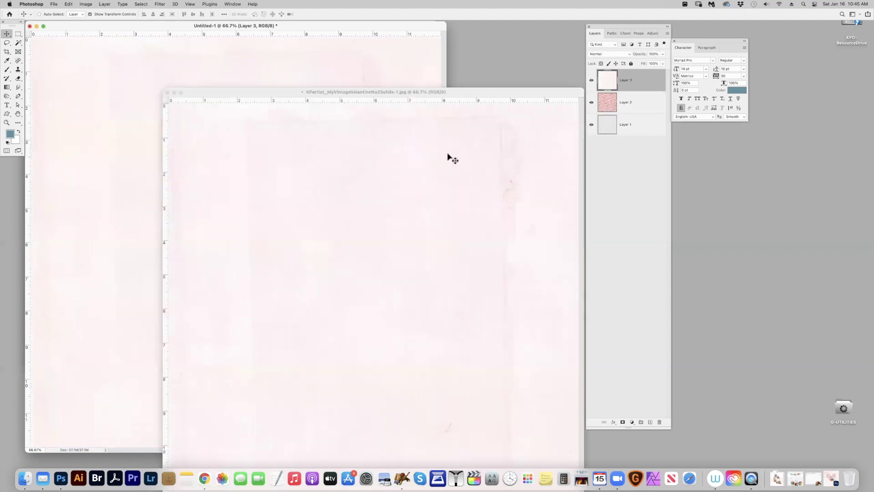
{"action": "left_click", "coordinate": [167, 93]}
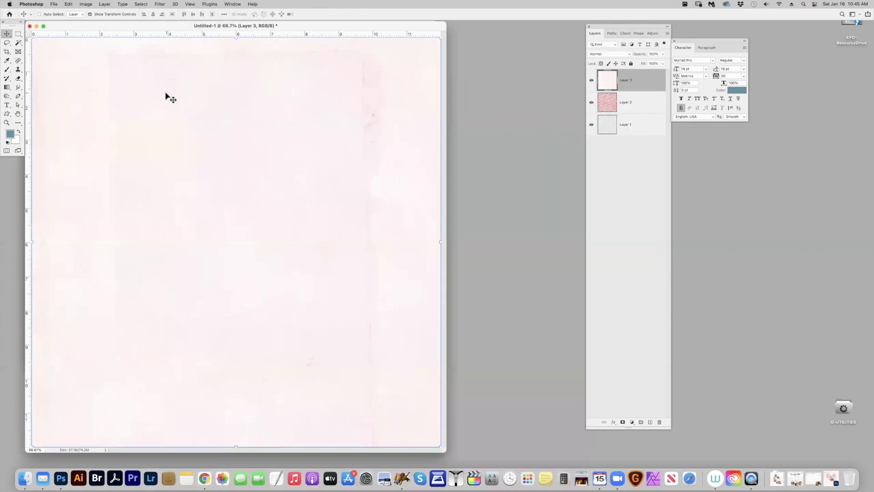
{"action": "key", "text": "super+o"}
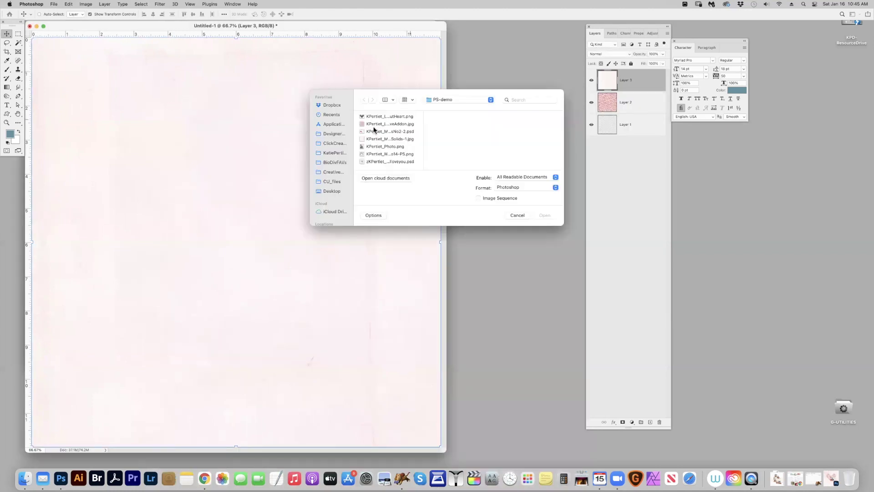
Place the laser-cut heart PNG into Untitled-1 as Layer 4, hide it, and select Layer 3.
{"action": "double_click", "coordinate": [378, 118]}
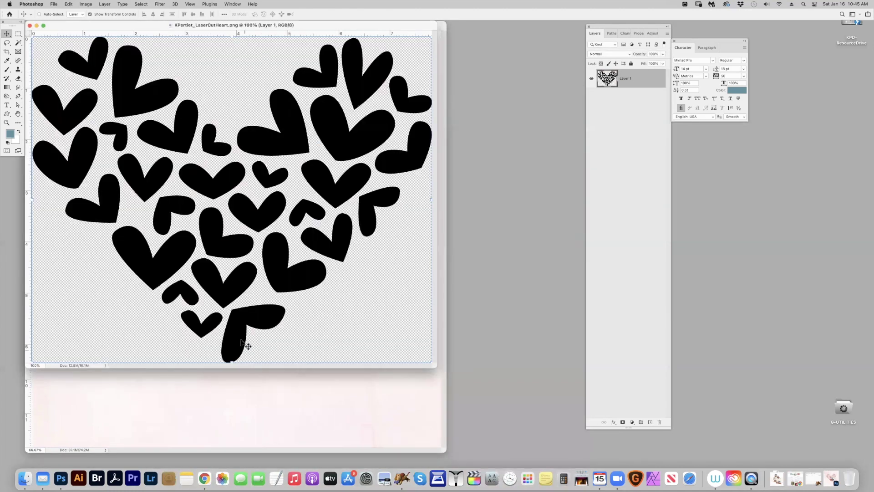
{"action": "left_click_drag", "start_coordinate": [250, 409], "coordinate": [267, 328]}
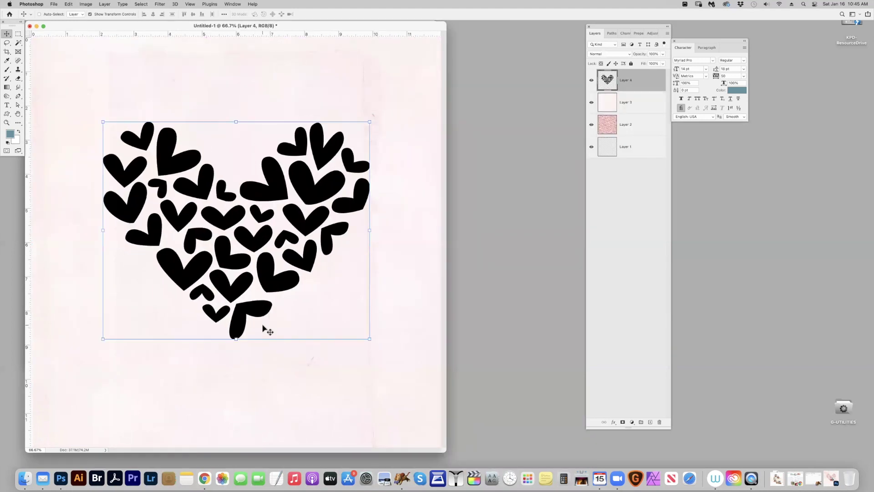
{"action": "left_click", "coordinate": [592, 81]}
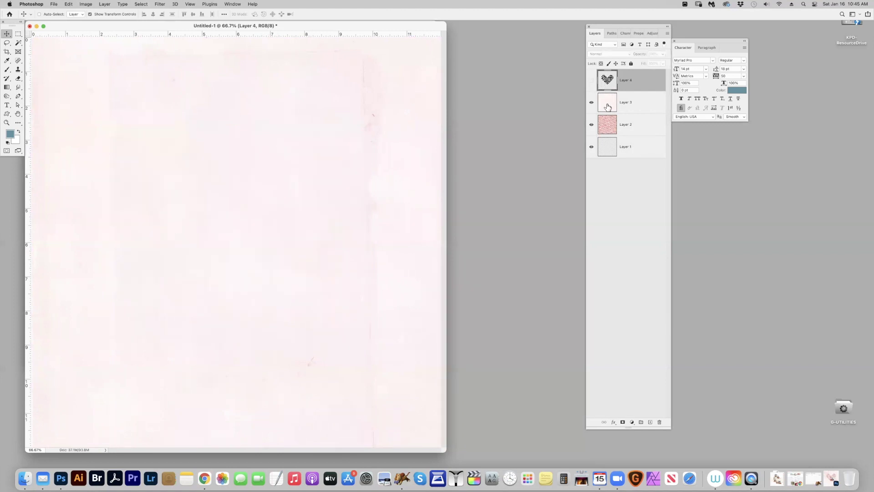
{"action": "left_click", "coordinate": [608, 107]}
{"action": "left_click_drag", "start_coordinate": [607, 105], "coordinate": [609, 86]}
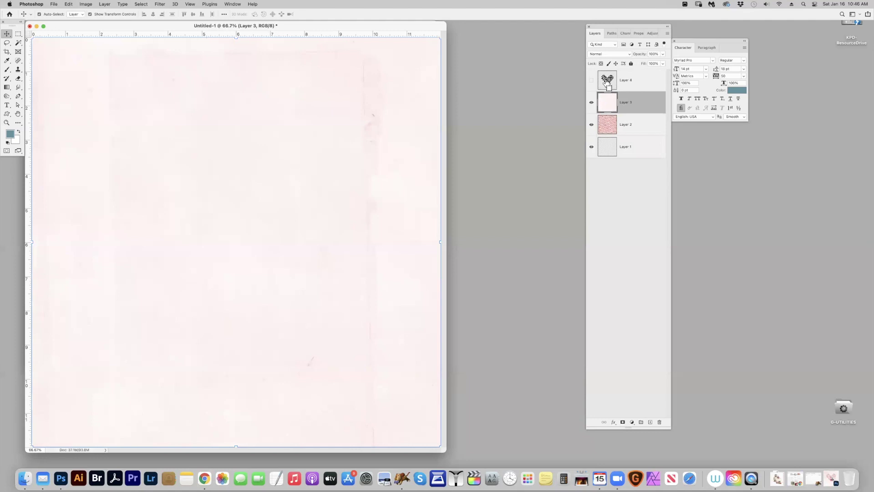
Load the heart shapes as a selection and hide them from Layer 3 with a layer mask.
{"action": "left_click", "coordinate": [607, 81], "text": "super"}
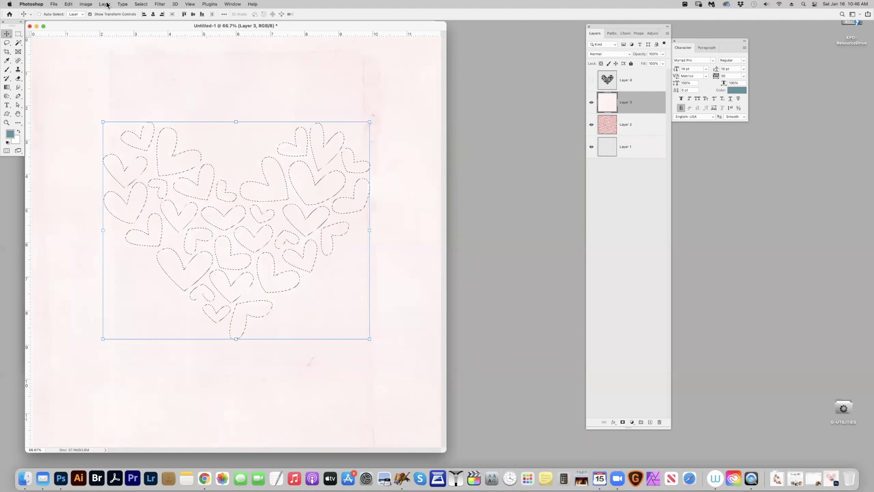
{"action": "key", "text": "Delete"}
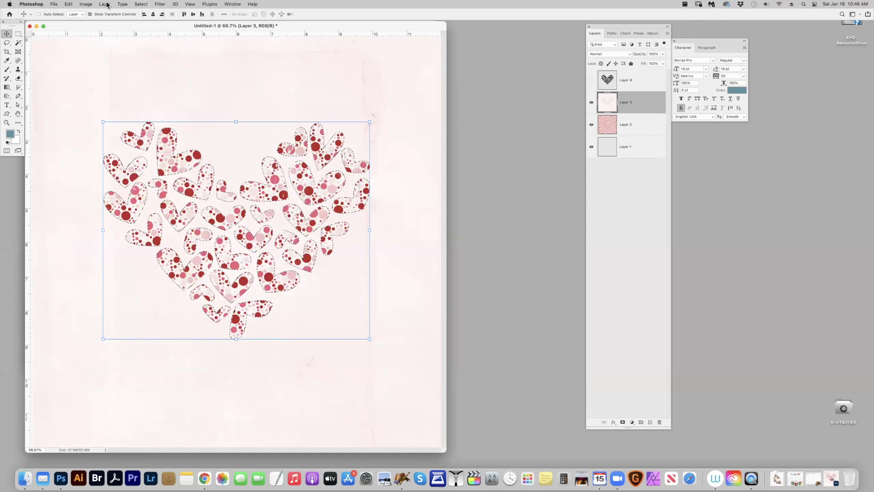
{"action": "key", "text": "super+z"}
{"action": "left_click", "coordinate": [86, 4]}
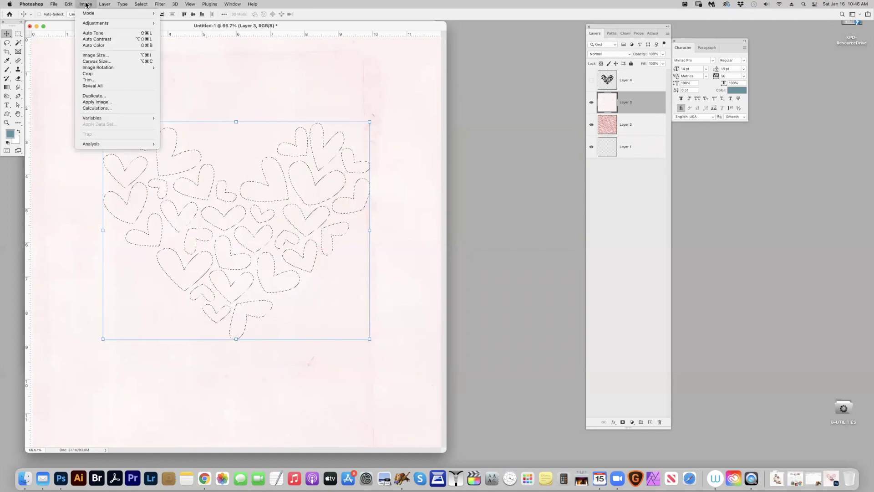
{"action": "mouse_move", "coordinate": [104, 5]}
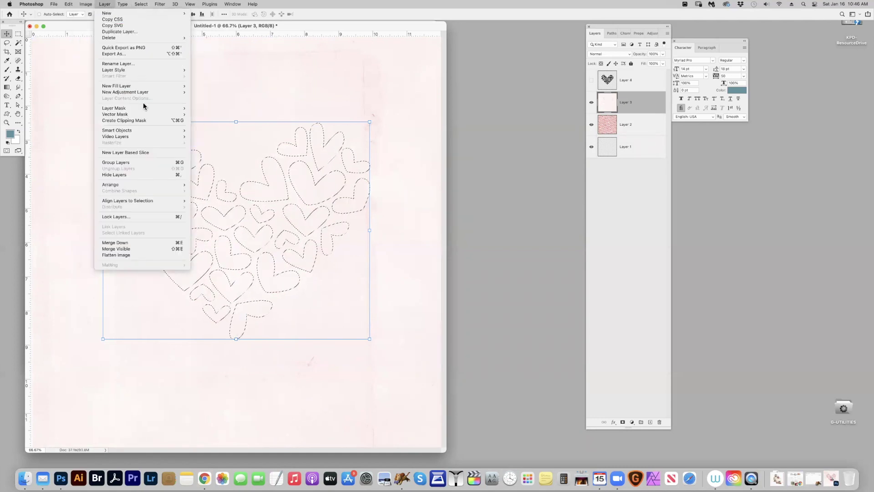
{"action": "mouse_move", "coordinate": [143, 111]}
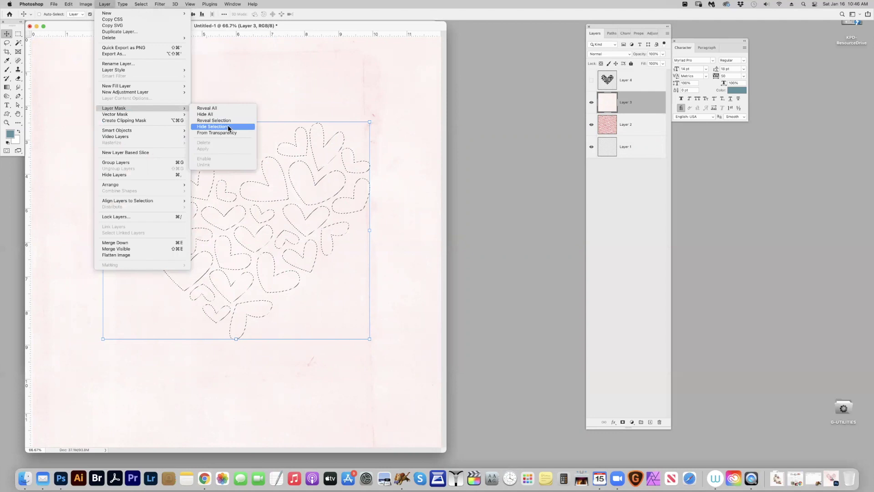
{"action": "left_click", "coordinate": [228, 127]}
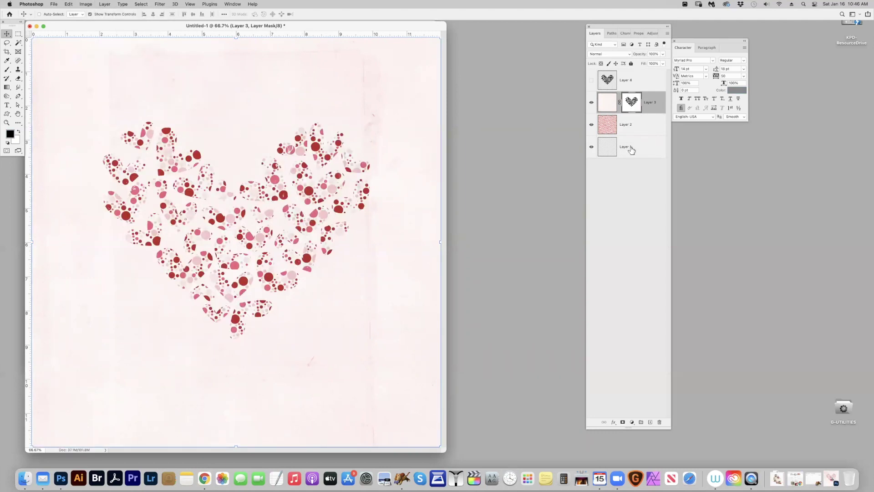
Unlink the heart mask, shift the cutouts on the page, and relink it.
{"action": "left_click", "coordinate": [619, 103]}
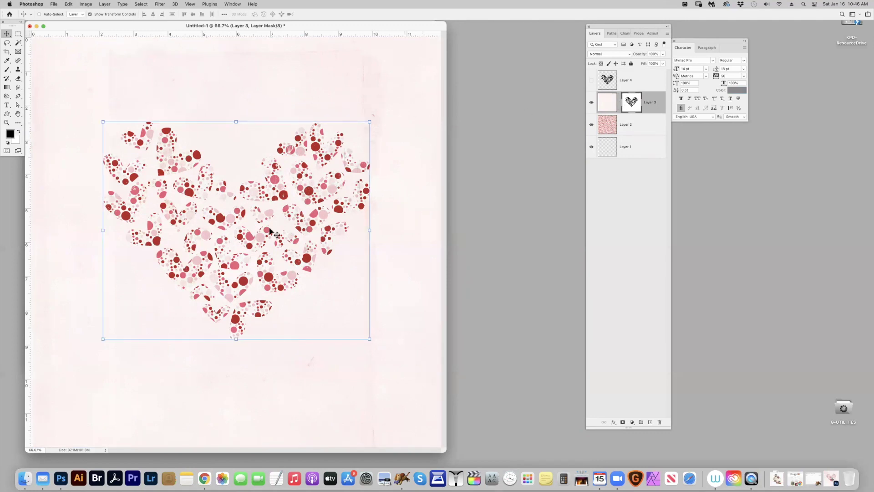
{"action": "left_click_drag", "start_coordinate": [101, 226], "coordinate": [234, 269]}
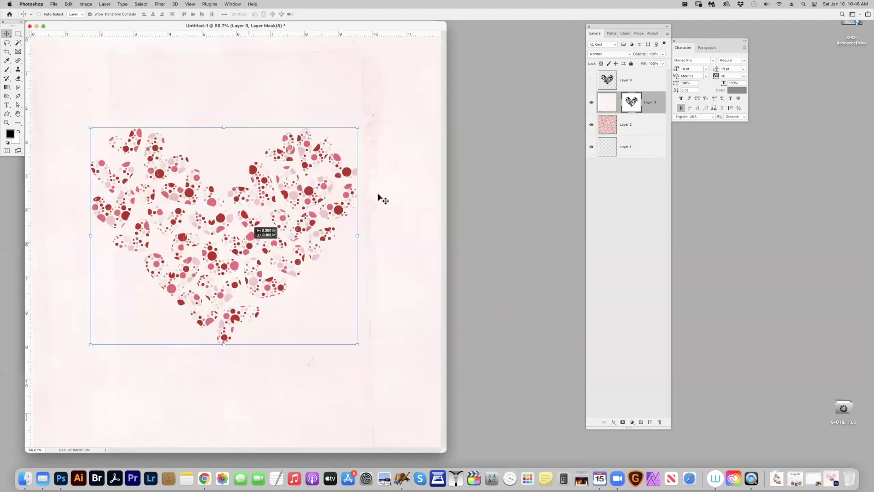
{"action": "left_click", "coordinate": [619, 104]}
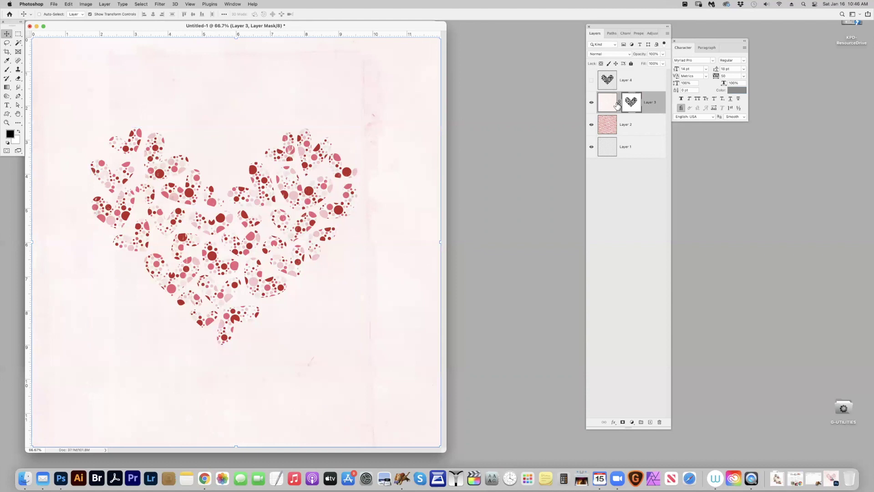
Add a Multiply drop shadow to Layer 3 with 90° angle, 14 px distance and 27 px size.
{"action": "left_click", "coordinate": [104, 5]}
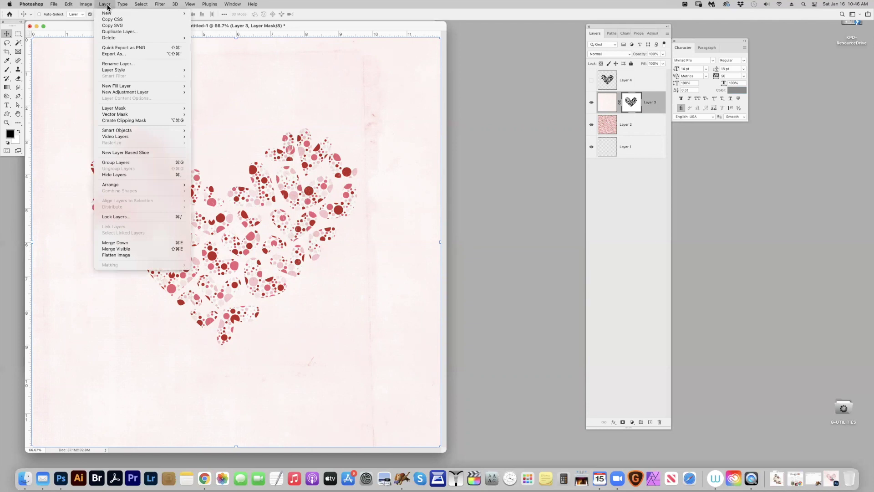
{"action": "mouse_move", "coordinate": [124, 70]}
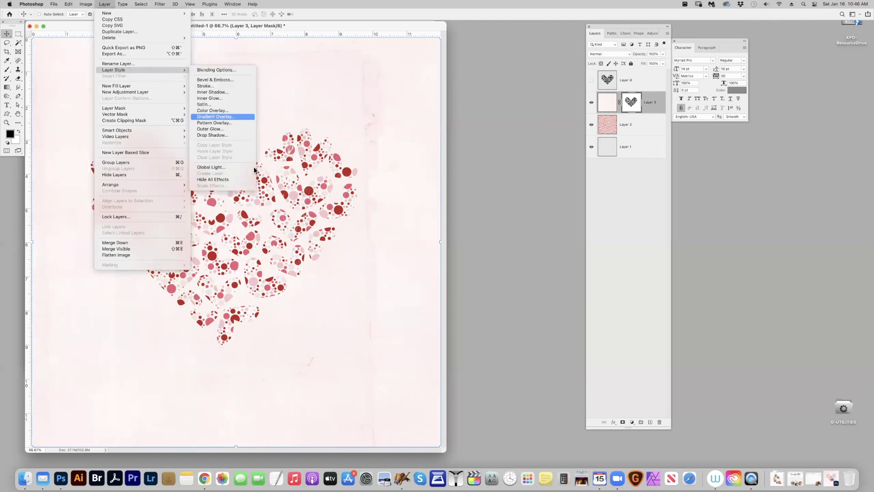
{"action": "left_click", "coordinate": [228, 136]}
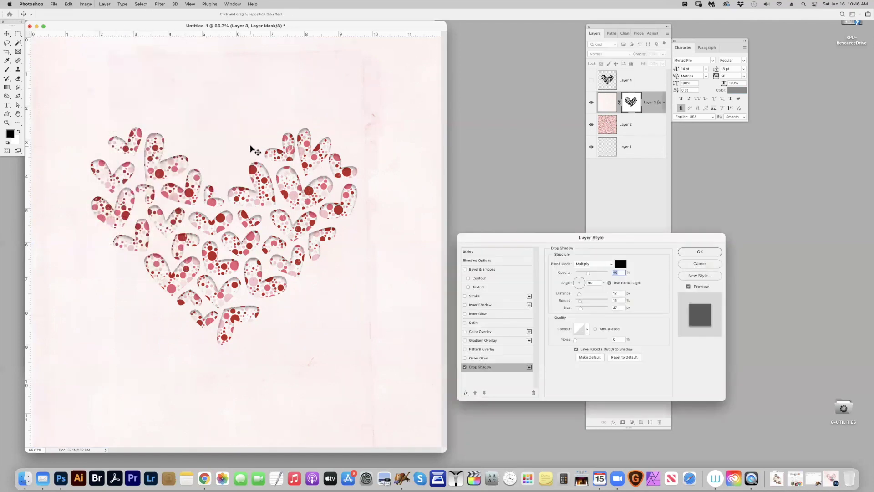
{"action": "left_click", "coordinate": [577, 295]}
{"action": "left_click_drag", "start_coordinate": [577, 297], "coordinate": [588, 273]}
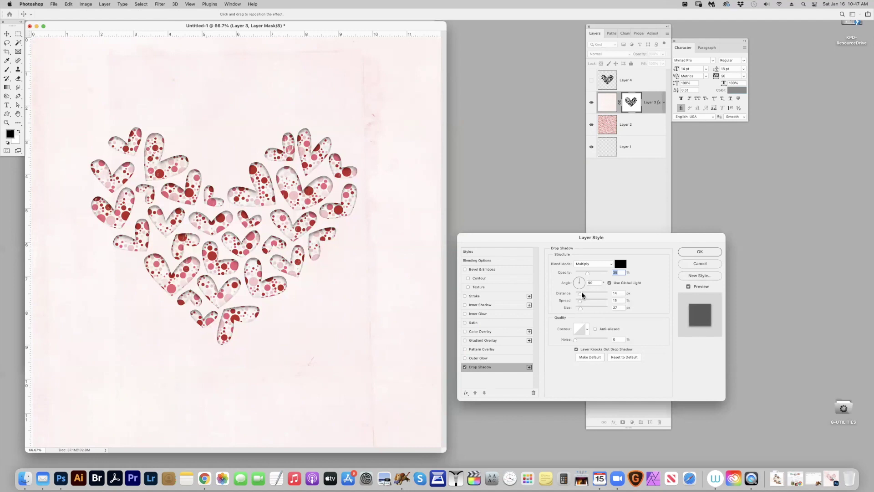
{"action": "left_click", "coordinate": [691, 251]}
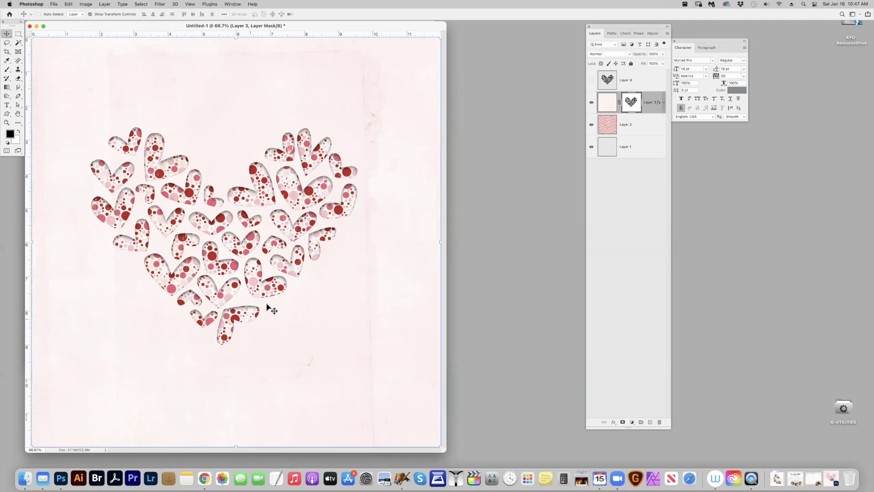
{"action": "left_click", "coordinate": [832, 478]}
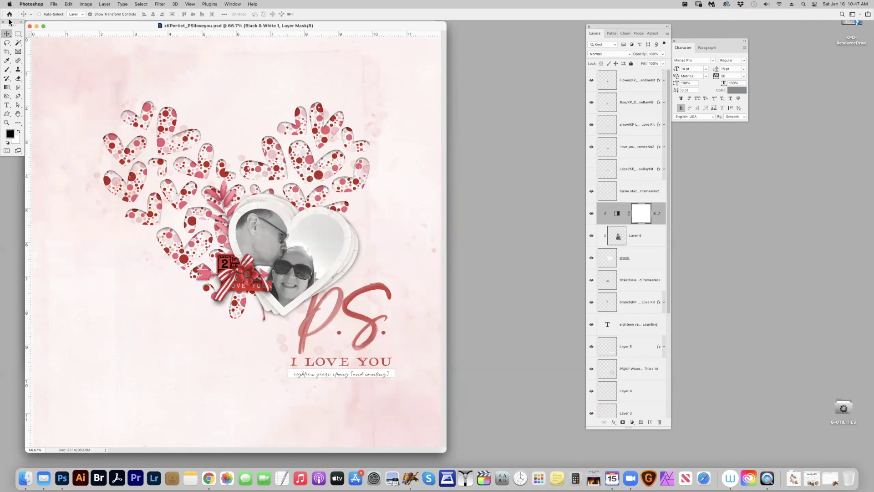
{"action": "left_click", "coordinate": [37, 25]}
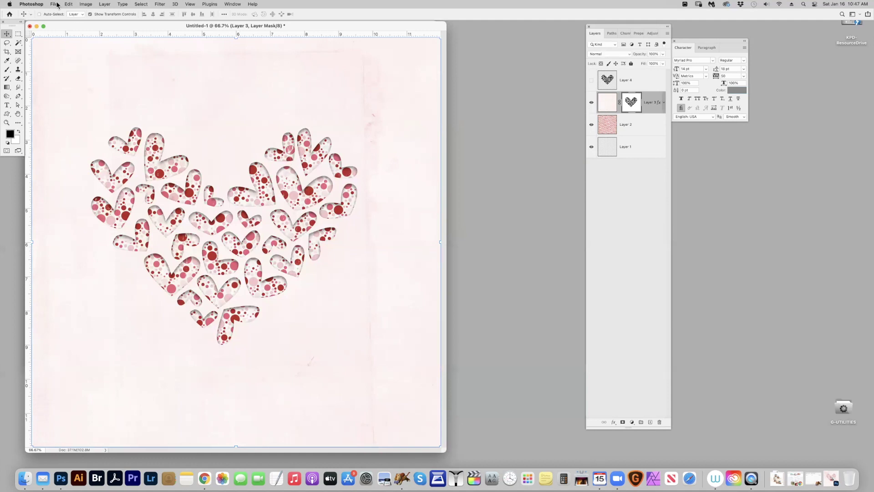
Delete Layer 3's heart mask, move the polka-dot Layer 2 above it, and select Layer 2.
{"action": "left_click_drag", "start_coordinate": [633, 106], "coordinate": [660, 423]}
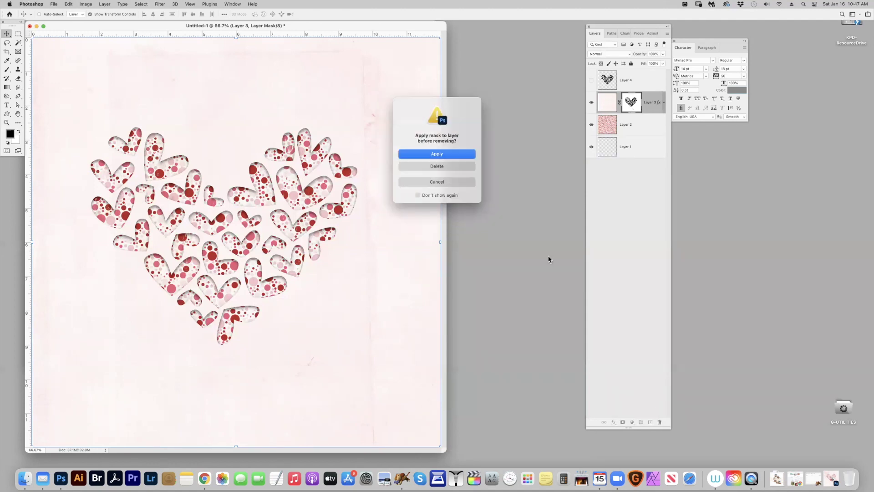
{"action": "left_click", "coordinate": [437, 167]}
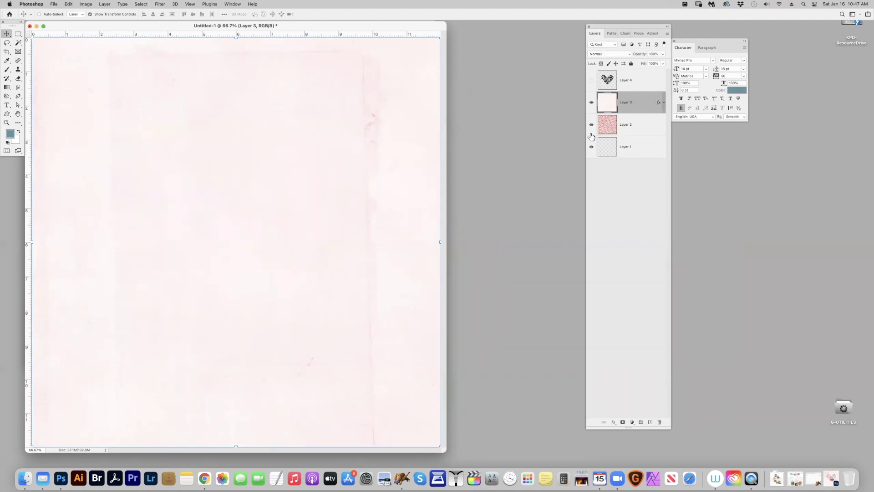
{"action": "left_click", "coordinate": [590, 103]}
{"action": "left_click_drag", "start_coordinate": [628, 109], "coordinate": [626, 136]}
{"action": "left_click", "coordinate": [592, 124]}
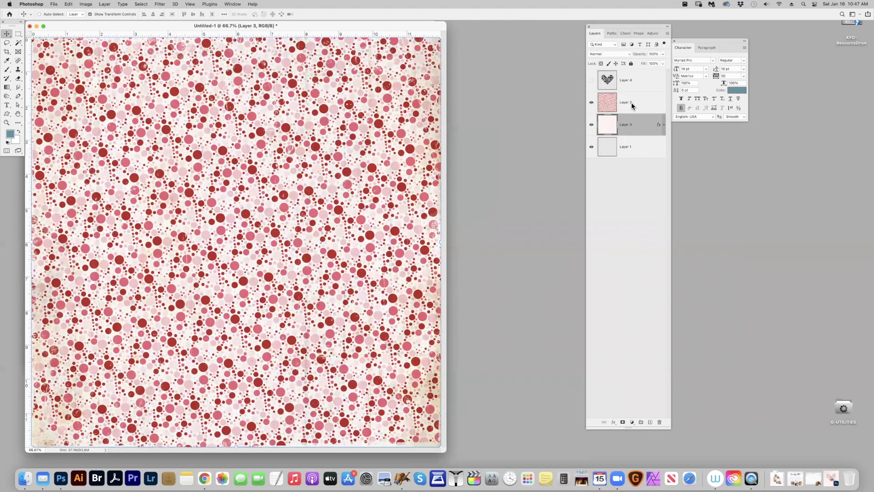
{"action": "left_click", "coordinate": [631, 104]}
{"action": "left_click_drag", "start_coordinate": [617, 88], "coordinate": [609, 84]}
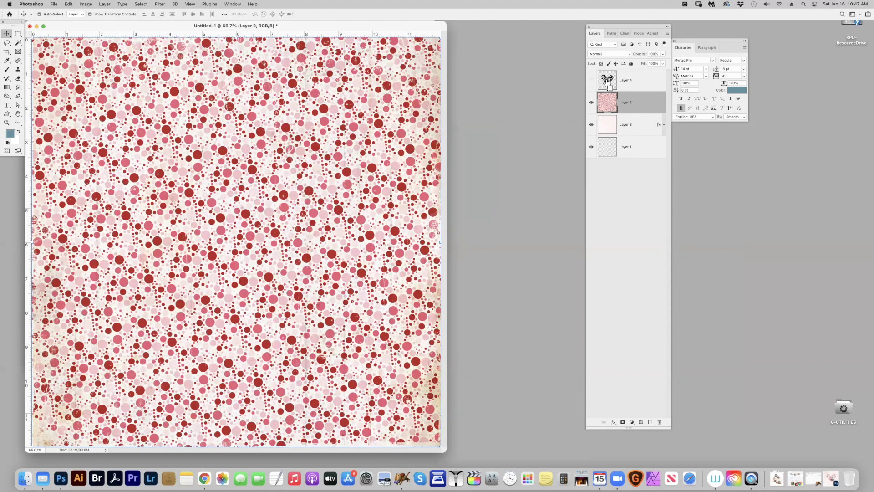
Load the heart shapes and reveal only them on the polka-dot Layer 2 with a layer mask.
{"action": "left_click", "coordinate": [610, 85], "text": "super"}
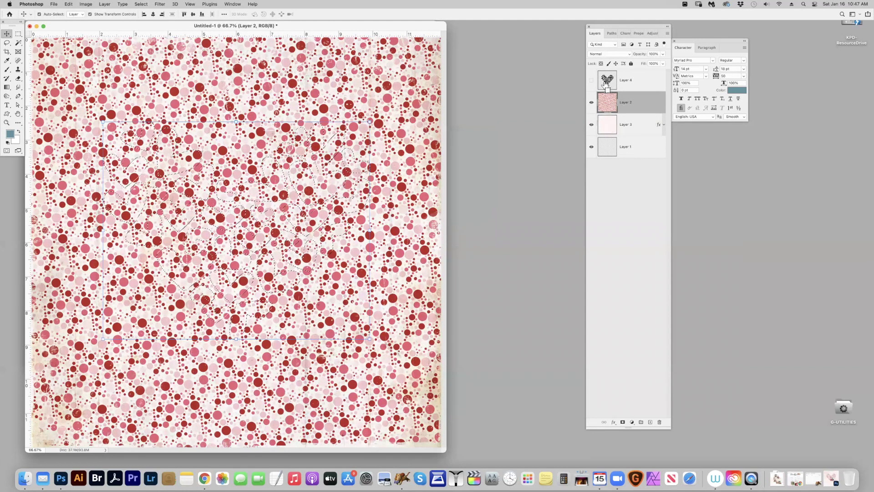
{"action": "left_click", "coordinate": [105, 4]}
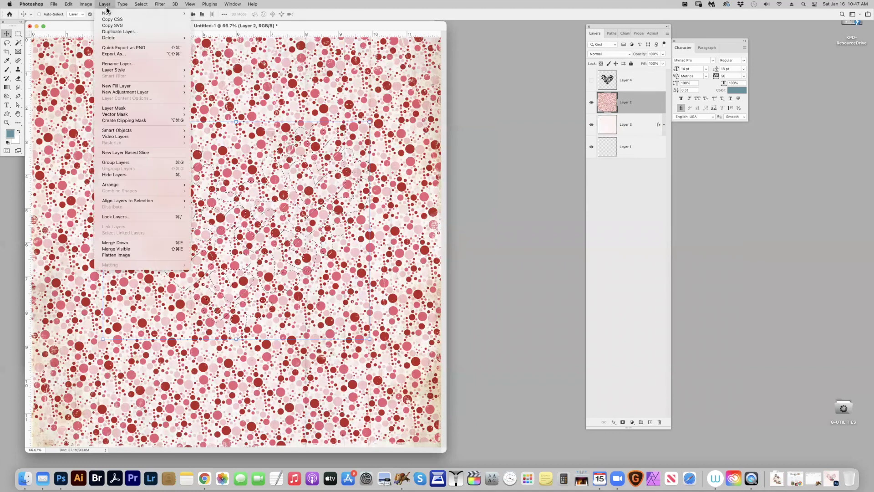
{"action": "mouse_move", "coordinate": [139, 109]}
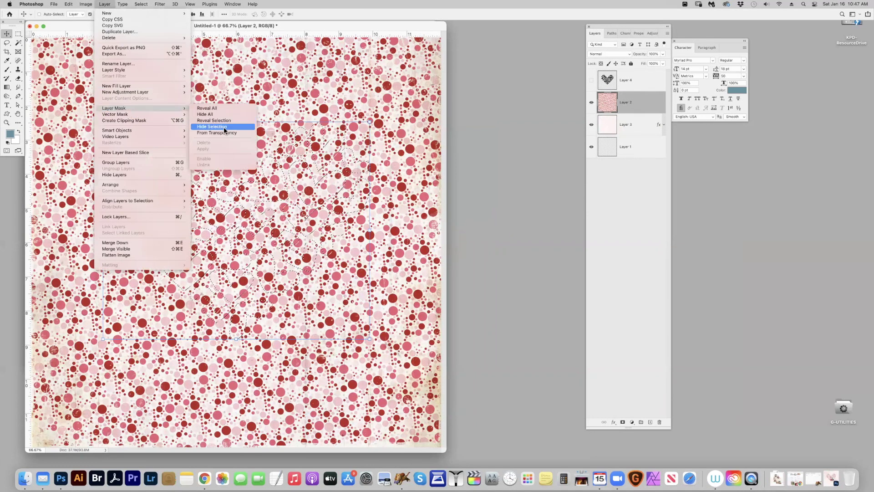
{"action": "left_click", "coordinate": [223, 121]}
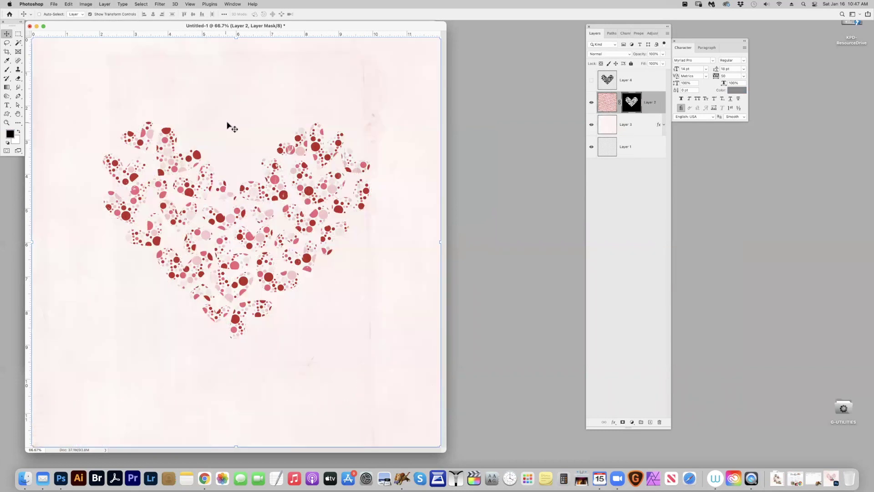
Try a drop shadow on the polka-dot hearts, then cancel it.
{"action": "left_click", "coordinate": [103, 4]}
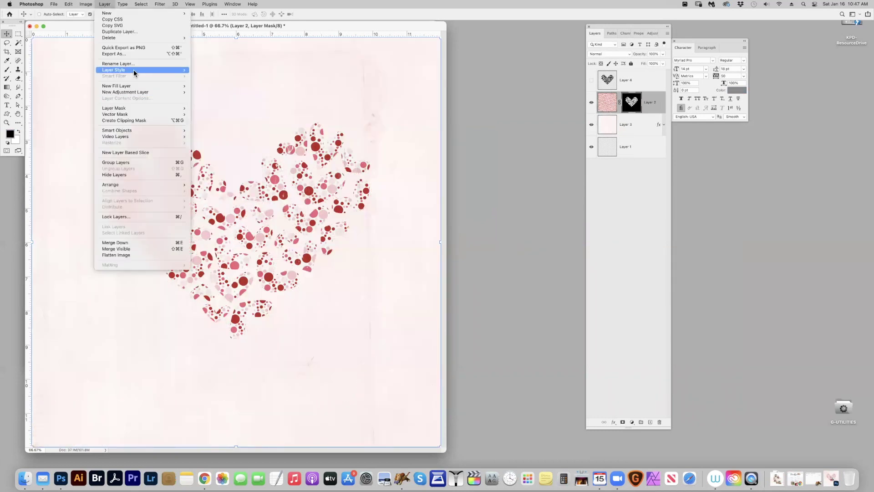
{"action": "mouse_move", "coordinate": [137, 70]}
{"action": "left_click", "coordinate": [213, 135]}
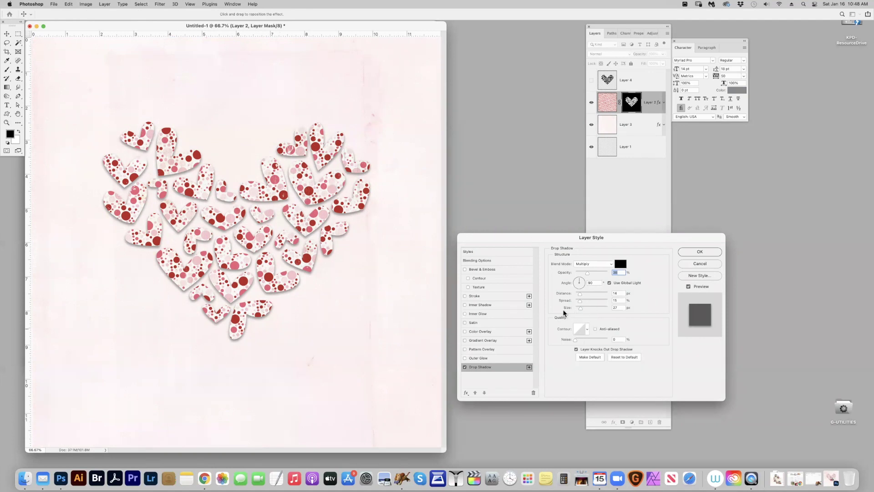
{"action": "left_click", "coordinate": [709, 263]}
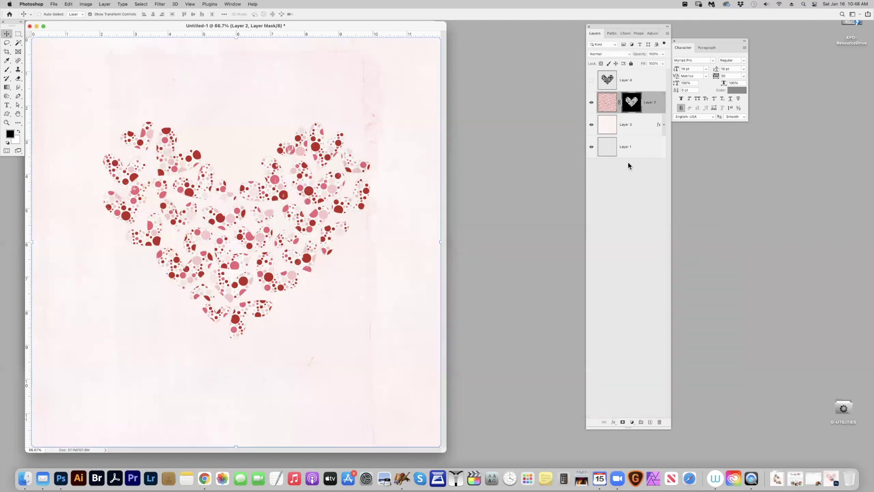
Close Untitled-1 without saving and close the laser-cut heart file.
{"action": "left_click", "coordinate": [30, 26]}
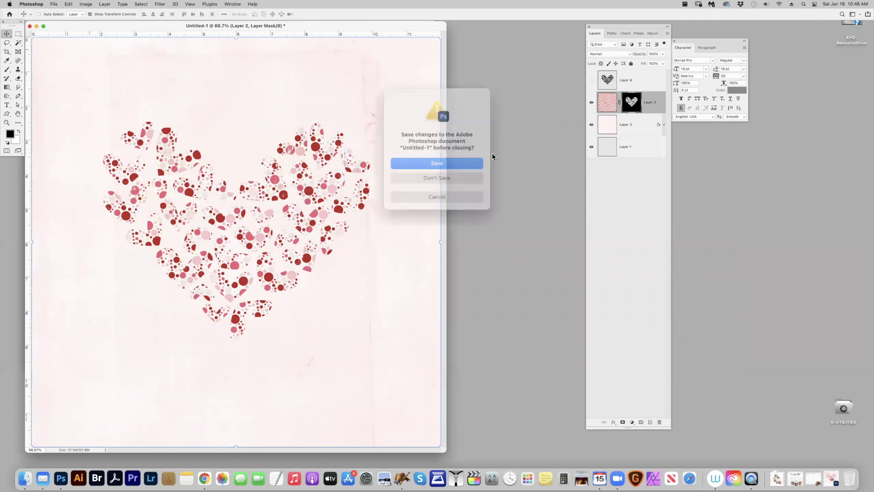
{"action": "left_click", "coordinate": [437, 173]}
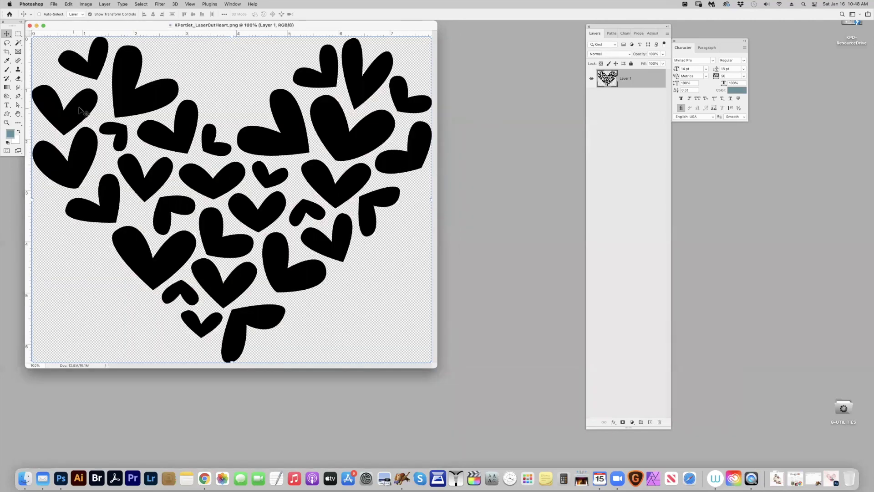
{"action": "key", "text": "super+w"}
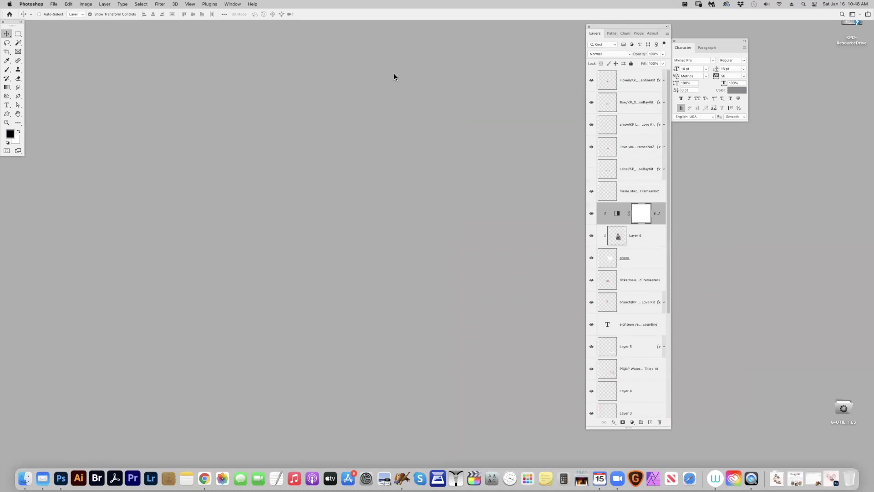
Open the KPertiet photo-strip template PSD from the TemplateDemo folder.
{"action": "key", "text": "super+o"}
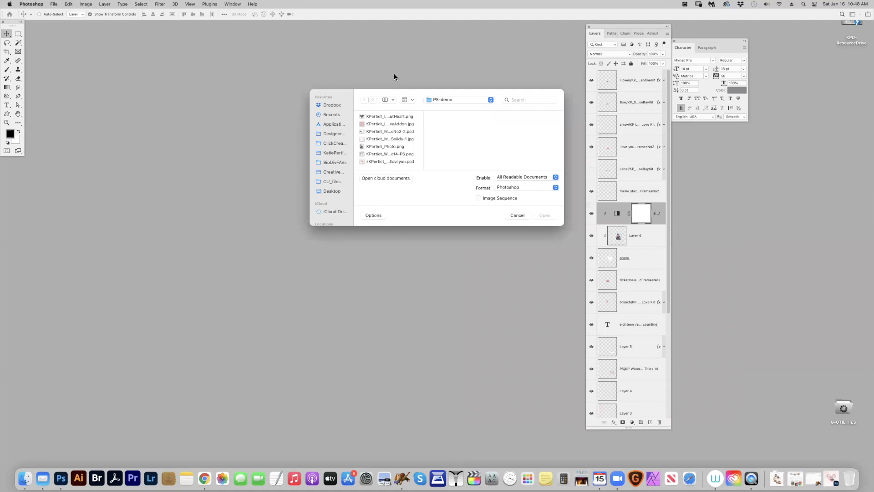
{"action": "key", "text": "super+Up"}
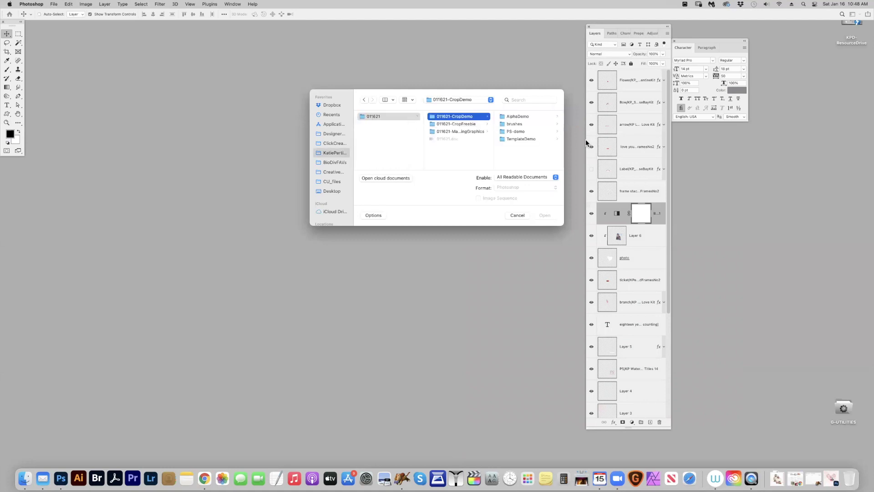
{"action": "left_click", "coordinate": [522, 139]}
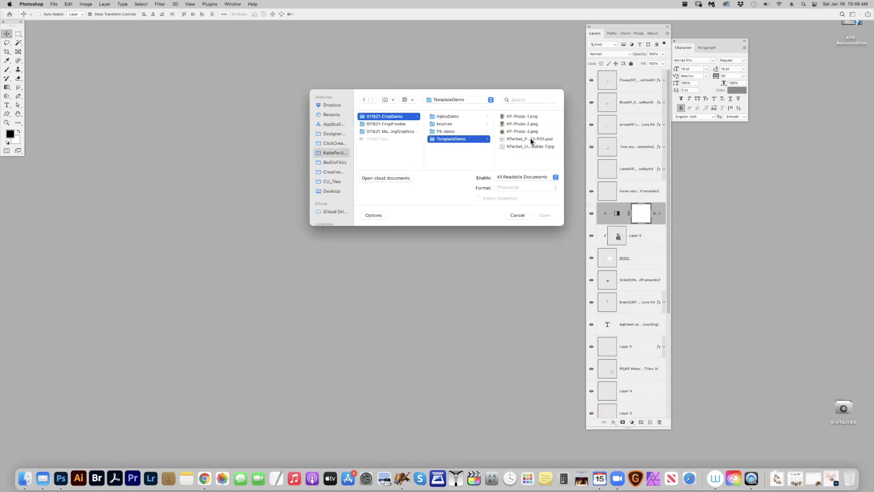
{"action": "left_click", "coordinate": [531, 138]}
{"action": "double_click", "coordinate": [531, 138]}
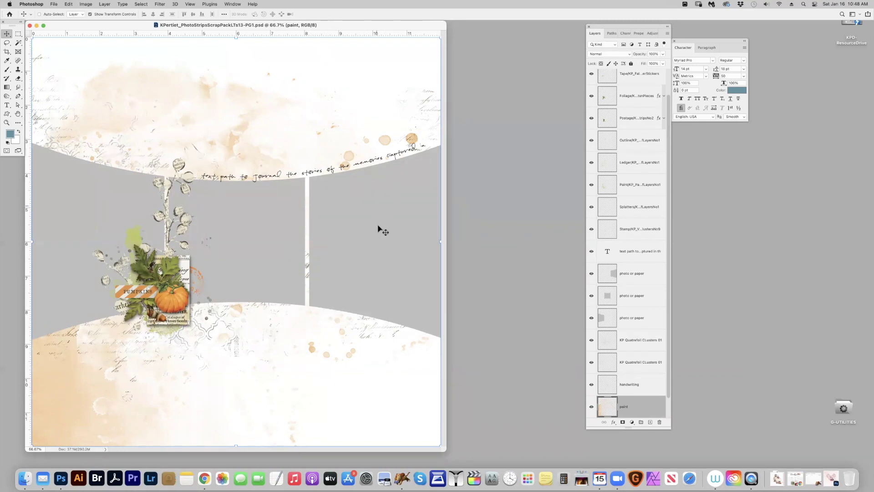
Group the Pumpkin-through-Stamp layers into Group 1 and hide it with the text-path and decor layers.
{"action": "left_click", "coordinate": [635, 228]}
{"action": "scroll", "coordinate": [638, 87], "scroll_direction": "up", "scroll_amount": 1}
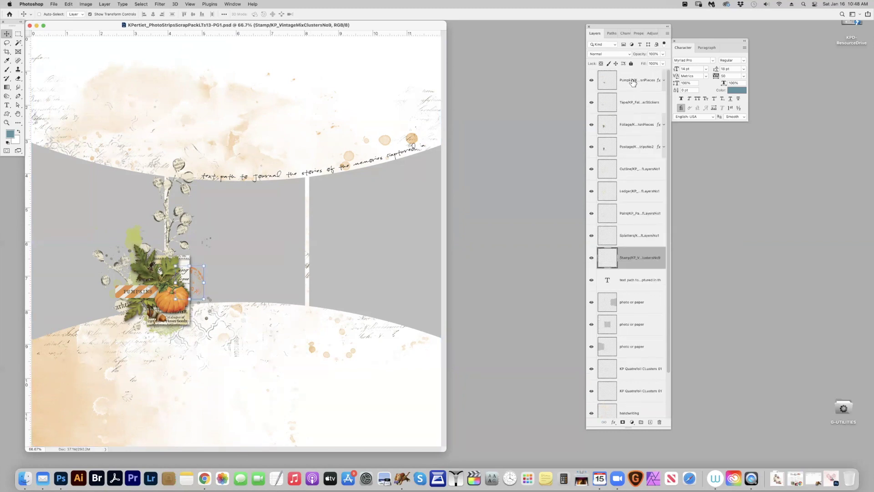
{"action": "left_click", "coordinate": [630, 84], "text": "shift"}
{"action": "key", "text": "super+g"}
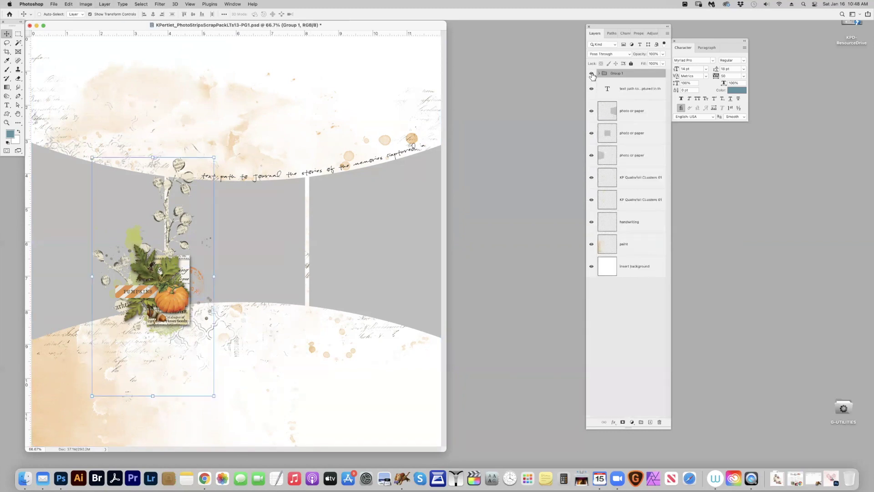
{"action": "left_click_drag", "start_coordinate": [592, 73], "coordinate": [592, 89]}
{"action": "left_click_drag", "start_coordinate": [592, 178], "coordinate": [590, 245]}
Place the blue Wedgewood Solids-7 paper as Layer 1 above the photo layers, then hide those photo layers.
{"action": "left_click", "coordinate": [631, 113]}
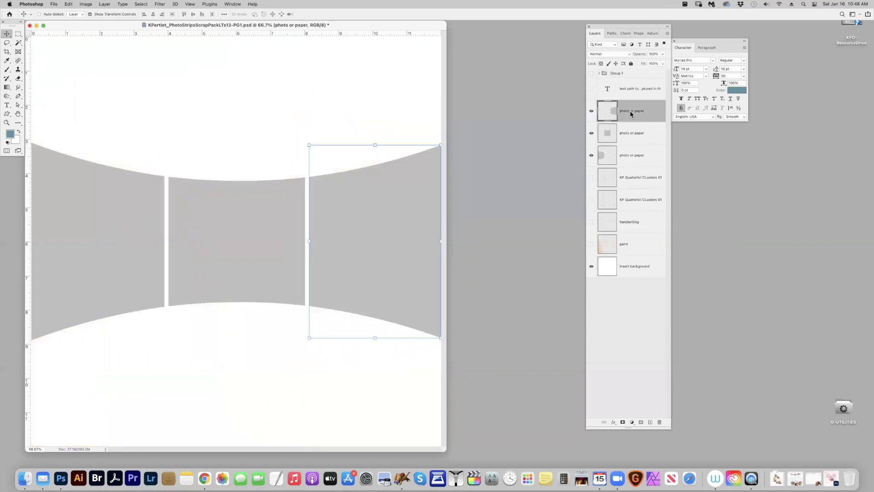
{"action": "key", "text": "super+o"}
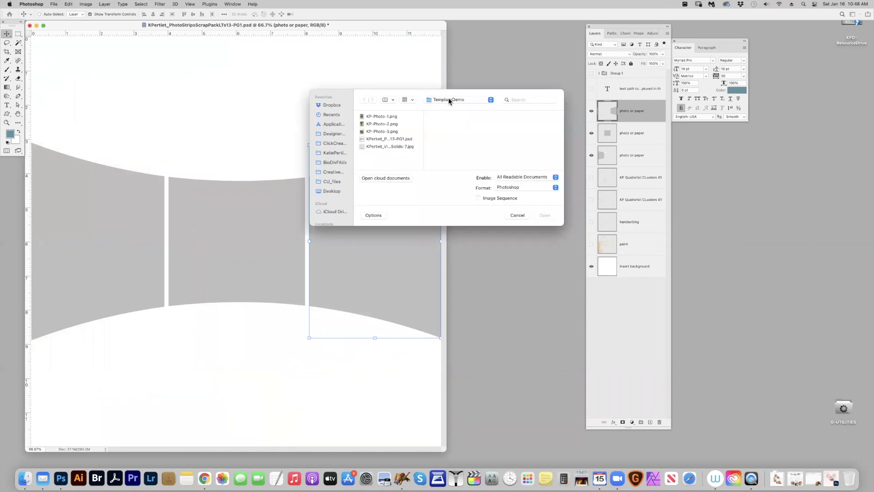
{"action": "double_click", "coordinate": [386, 146]}
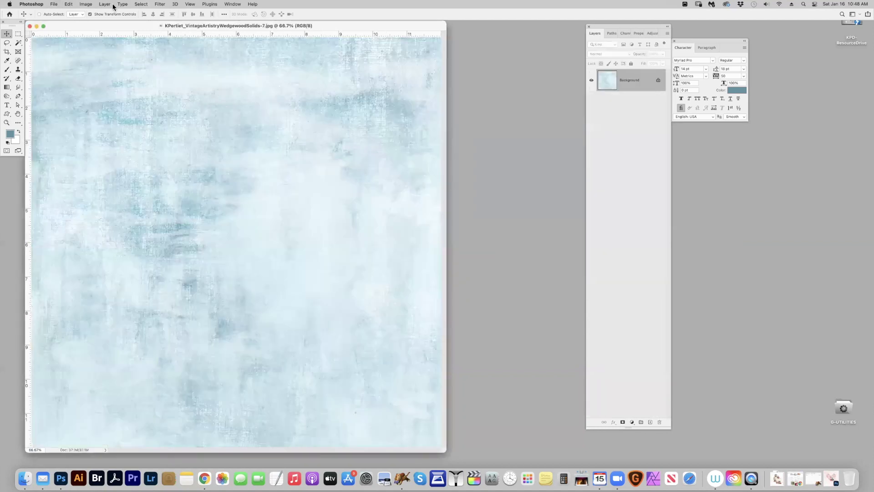
{"action": "left_click_drag", "start_coordinate": [86, 26], "coordinate": [190, 64]}
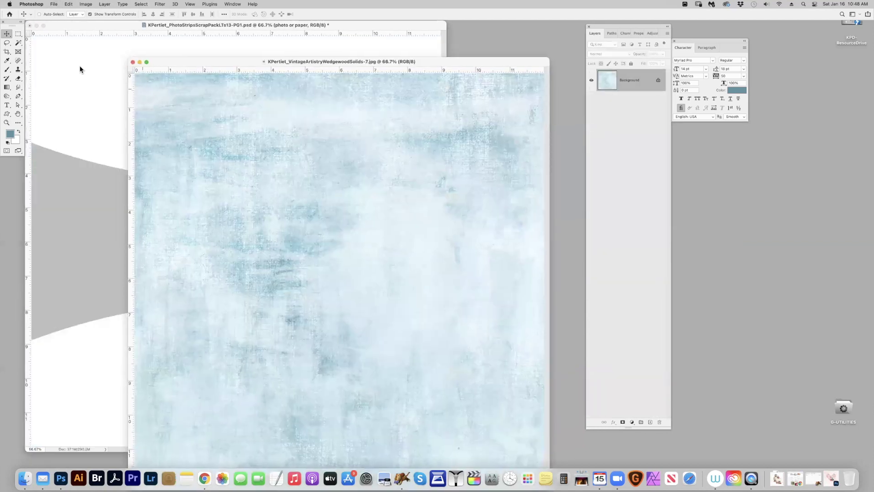
{"action": "left_click", "coordinate": [63, 58]}
{"action": "left_click_drag", "start_coordinate": [65, 56], "coordinate": [41, 58]}
{"action": "left_click", "coordinate": [454, 122]}
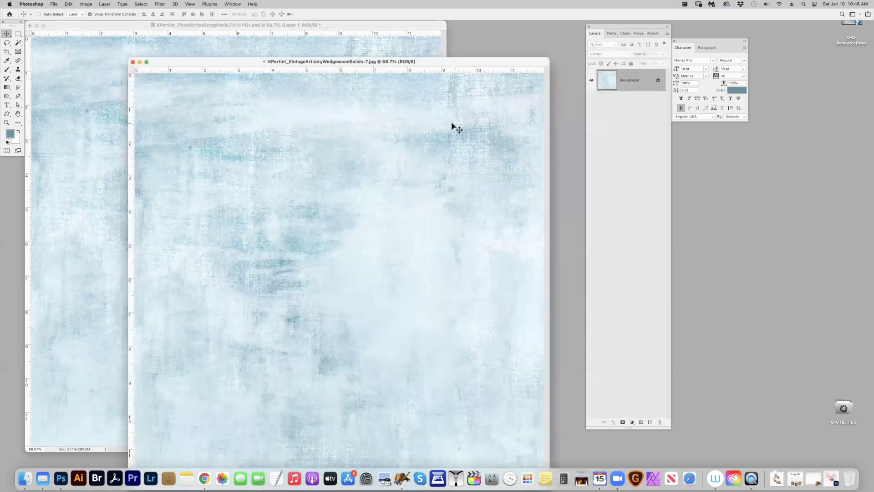
{"action": "key", "text": "super+w"}
{"action": "left_click_drag", "start_coordinate": [591, 133], "coordinate": [592, 178]}
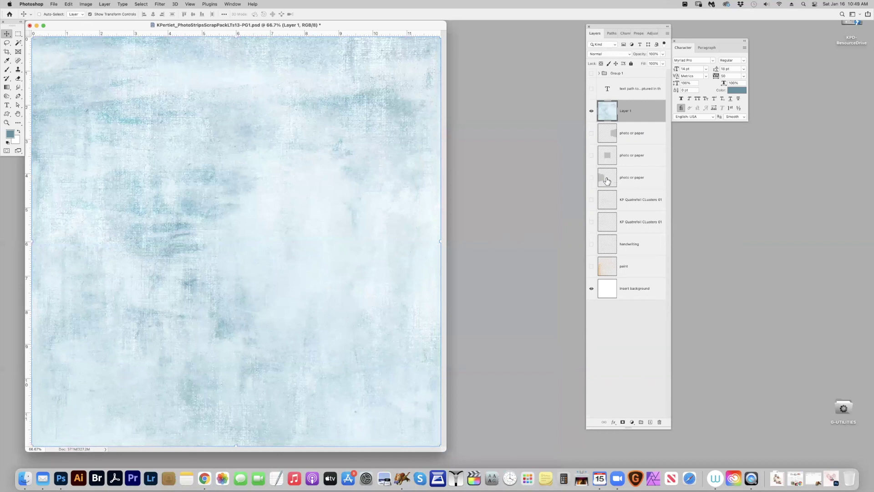
Load the three photo-strip shapes as one selection and hide them with a mask on the blue paper.
{"action": "left_click_drag", "start_coordinate": [611, 178], "coordinate": [601, 182]}
{"action": "left_click", "coordinate": [602, 181], "text": "super"}
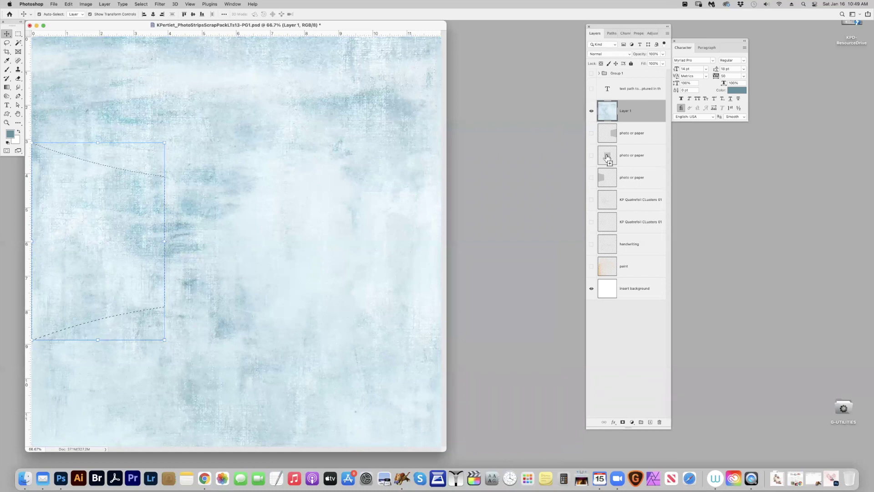
{"action": "left_click", "coordinate": [607, 157], "text": "shift+super"}
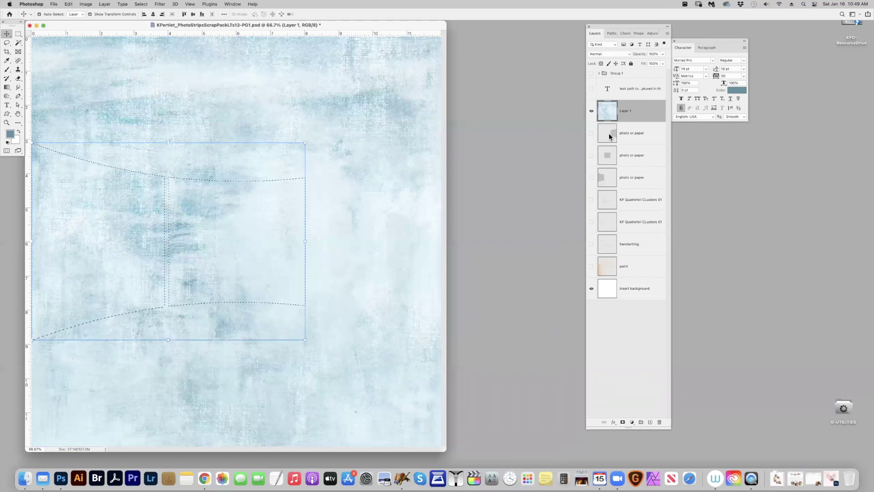
{"action": "left_click", "coordinate": [610, 136], "text": "shift+super"}
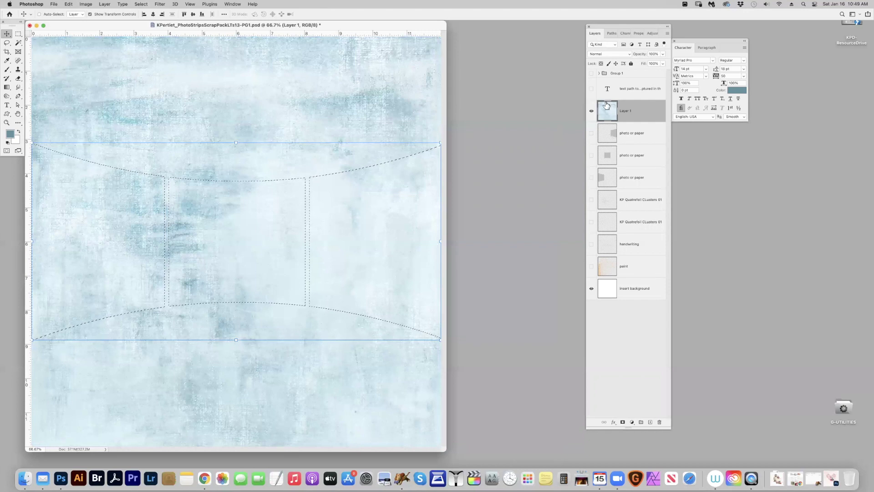
{"action": "key", "text": "Delete"}
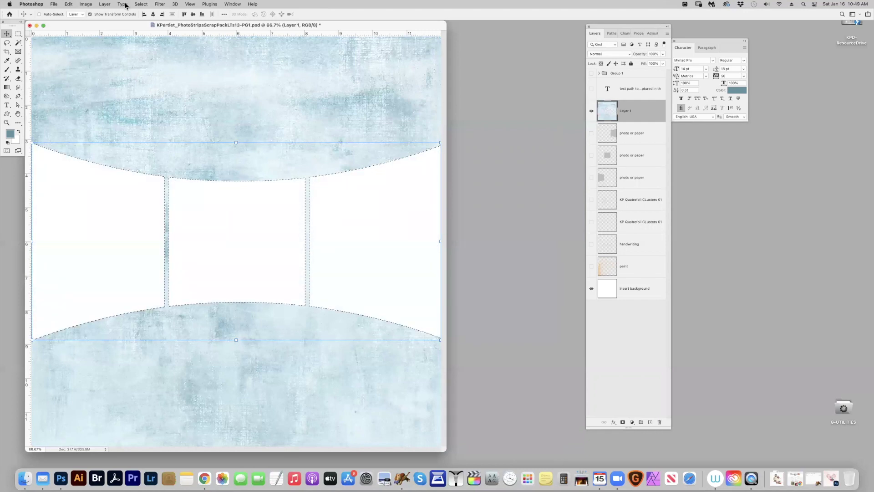
{"action": "key", "text": "super+z"}
{"action": "left_click", "coordinate": [105, 4]}
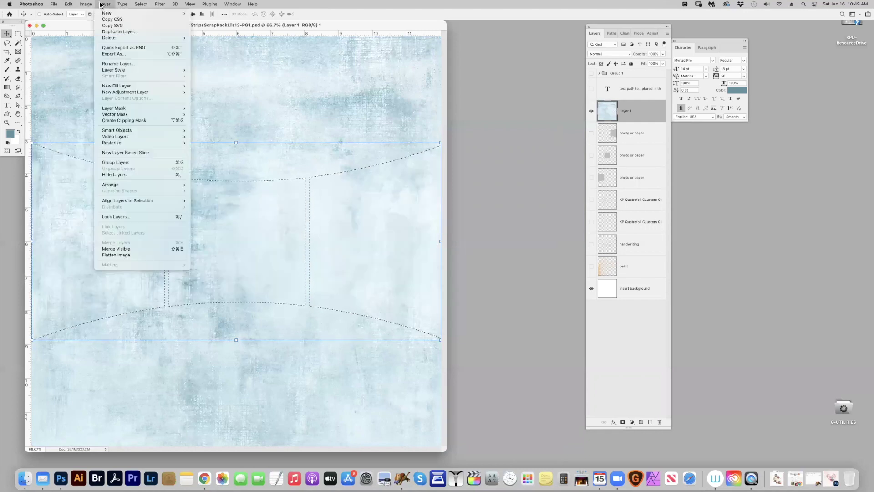
{"action": "mouse_move", "coordinate": [129, 111]}
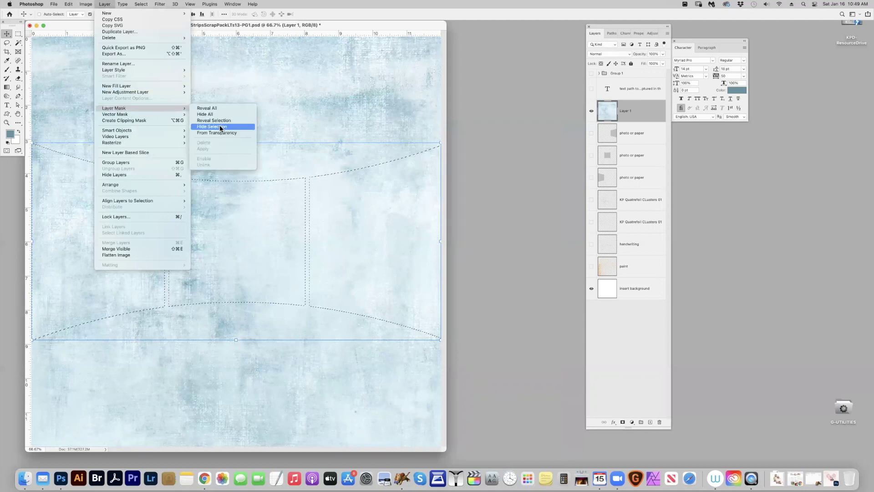
{"action": "left_click", "coordinate": [225, 129]}
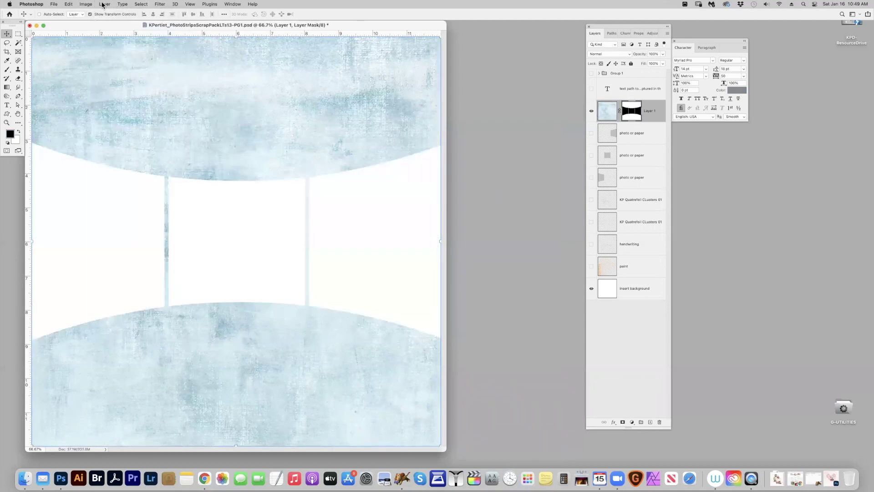
Give the blue paper layer a drop shadow.
{"action": "left_click", "coordinate": [103, 4]}
{"action": "mouse_move", "coordinate": [123, 71]}
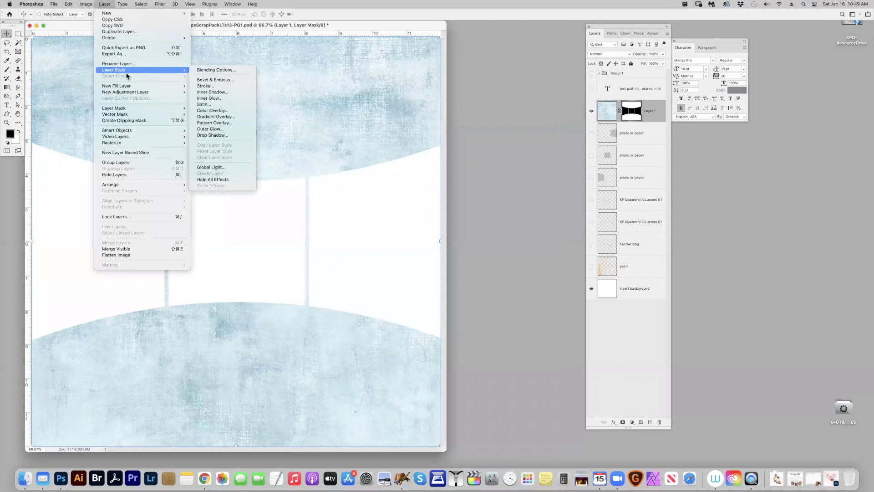
{"action": "left_click", "coordinate": [234, 136]}
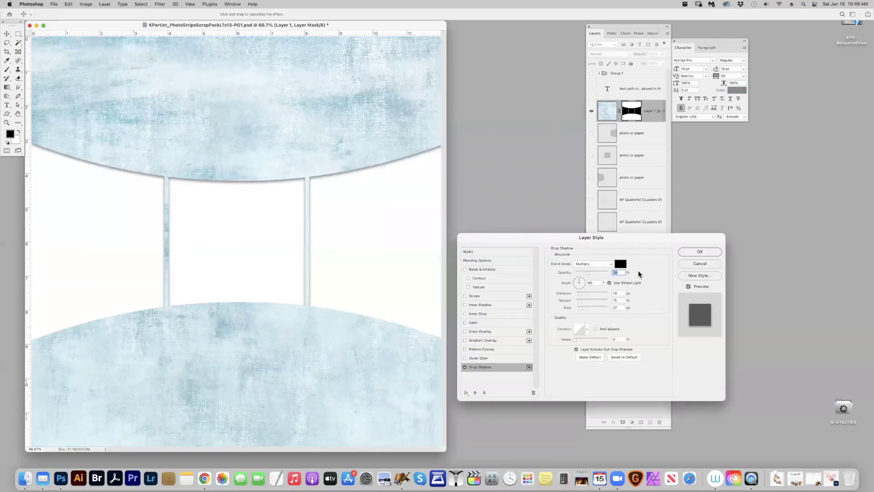
{"action": "left_click", "coordinate": [690, 252]}
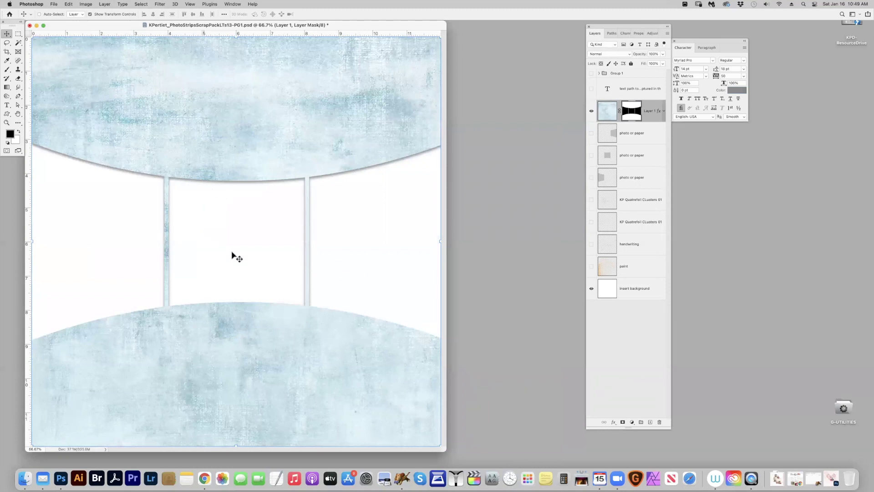
Open the horse photo KP-Photo-2.png and drag it into the template, nudging it up and left.
{"action": "left_click", "coordinate": [627, 136]}
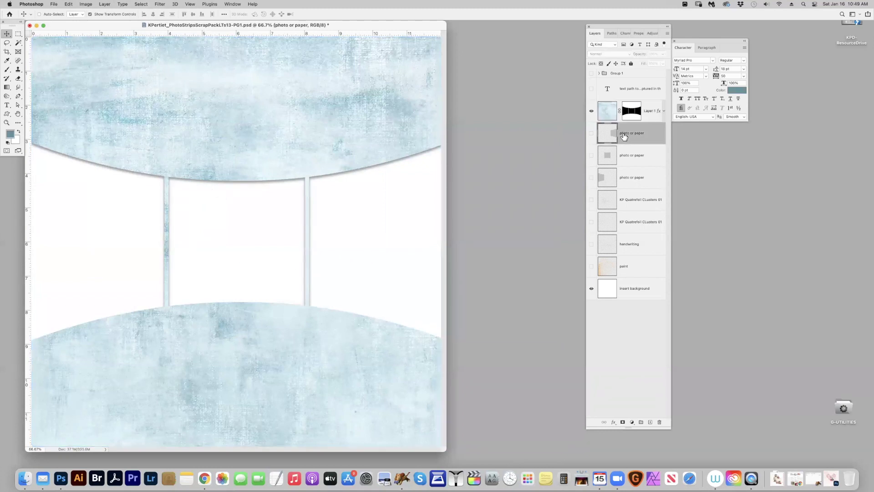
{"action": "key", "text": "super+o"}
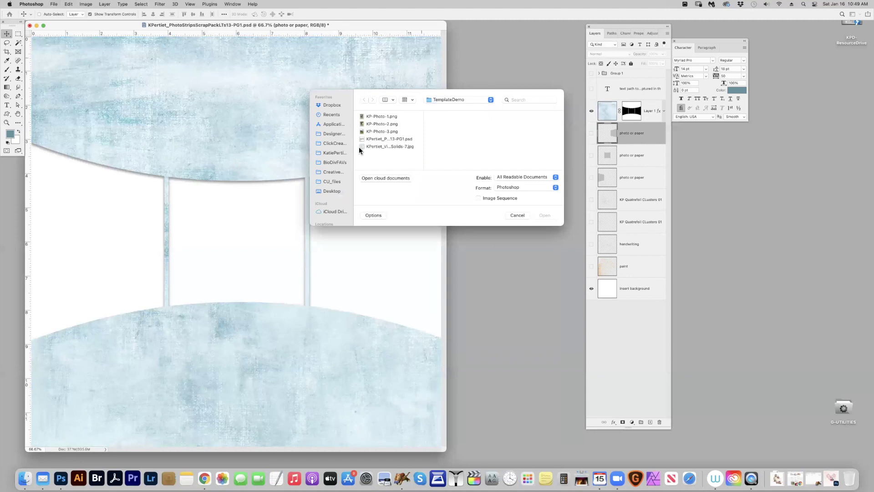
{"action": "left_click", "coordinate": [378, 122]}
{"action": "double_click", "coordinate": [378, 122]}
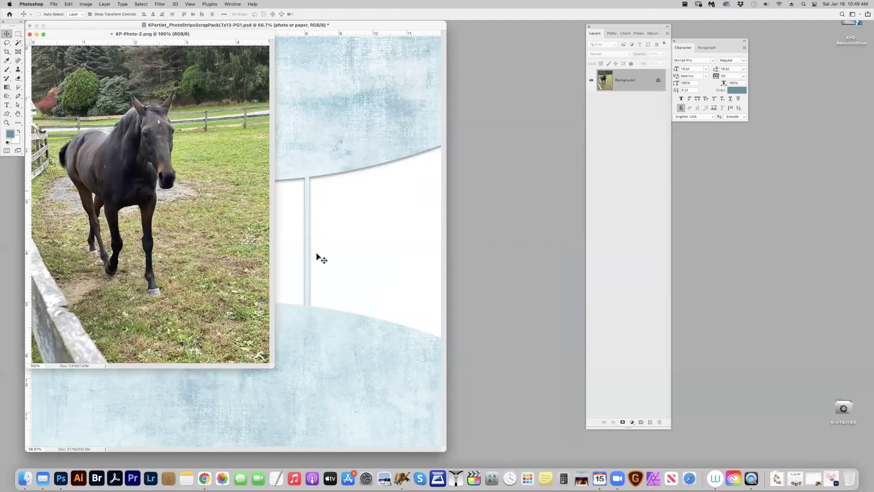
{"action": "left_click_drag", "start_coordinate": [322, 259], "coordinate": [133, 223]}
{"action": "mouse_move", "coordinate": [146, 168]}
{"action": "left_mouse_down"}
{"action": "mouse_move", "coordinate": [130, 176]}
{"action": "mouse_move", "coordinate": [138, 173]}
{"action": "left_mouse_up"}
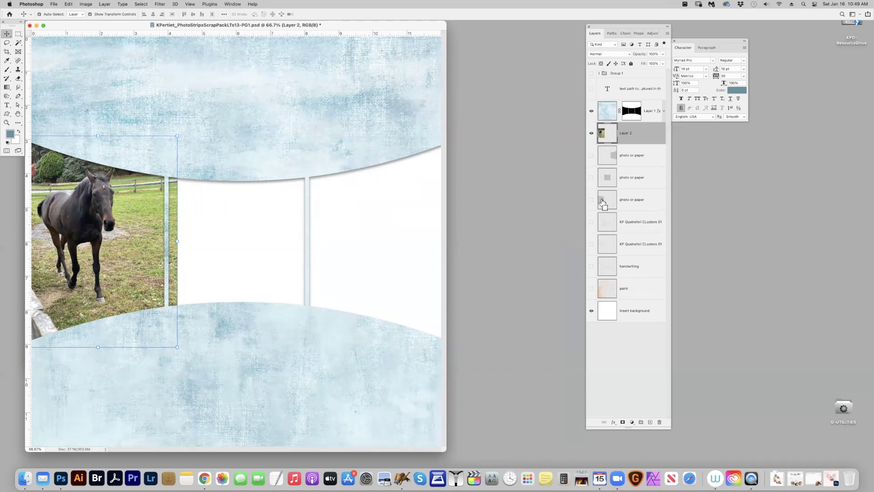
Mask the horse photo with Reveal Selection so it shows only in the left strip window.
{"action": "left_click", "coordinate": [603, 204], "text": "super"}
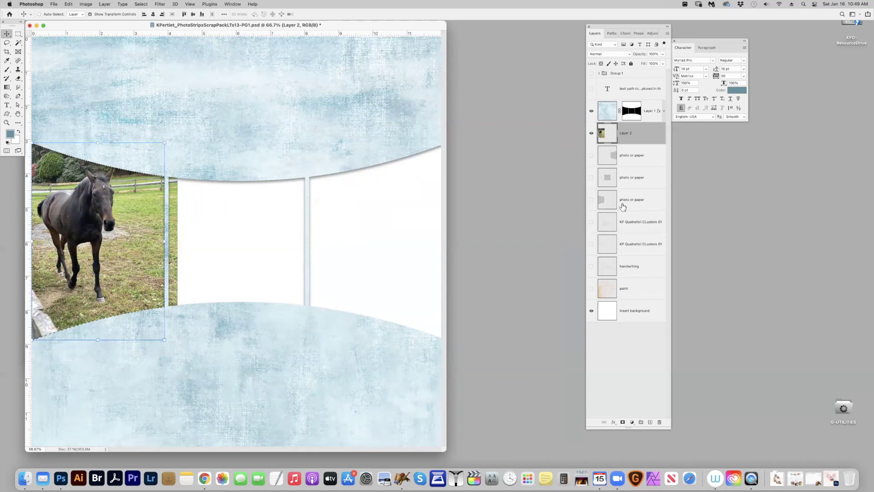
{"action": "left_click", "coordinate": [141, 4]}
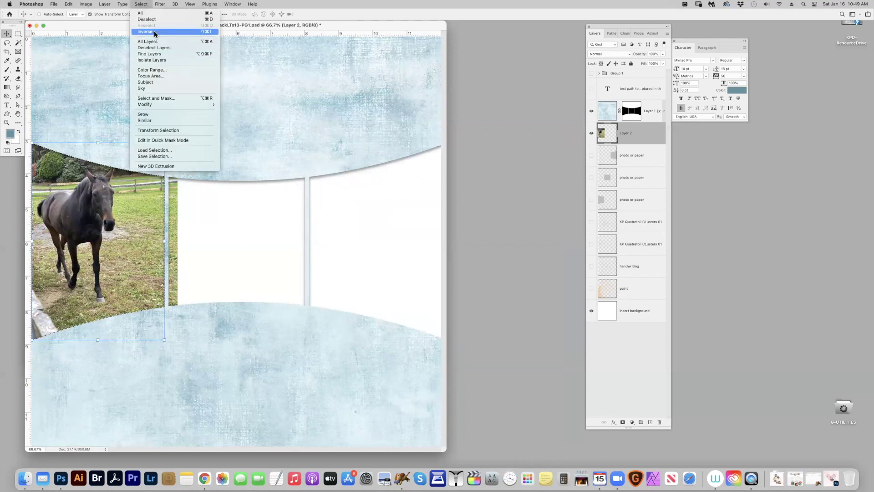
{"action": "left_click", "coordinate": [154, 32]}
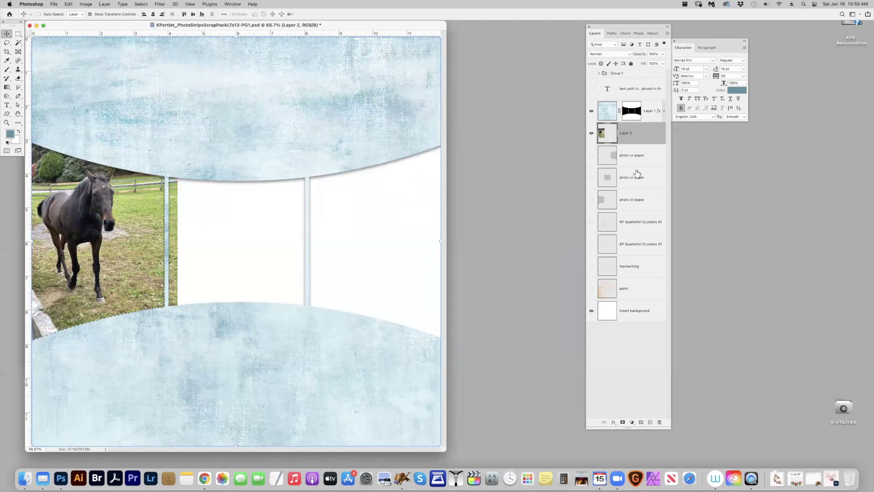
{"action": "key", "text": "Delete"}
{"action": "key", "text": "ctrl+d"}
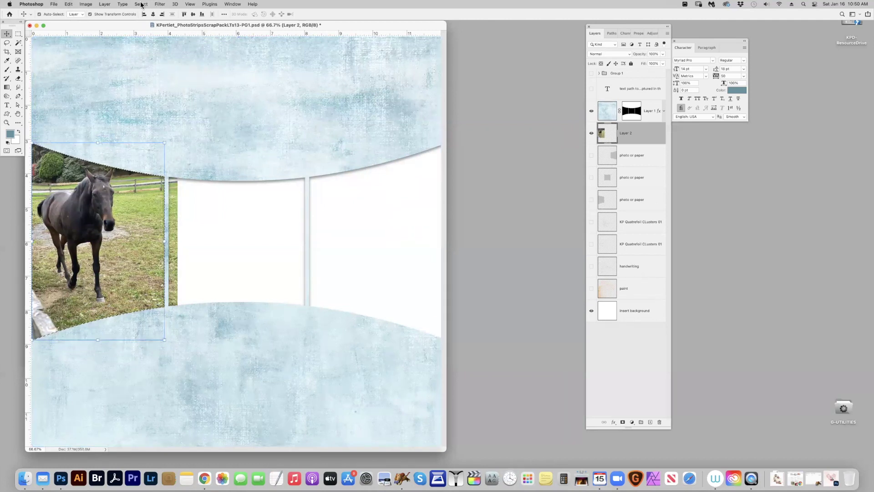
{"action": "left_click", "coordinate": [104, 5]}
{"action": "mouse_move", "coordinate": [131, 110]}
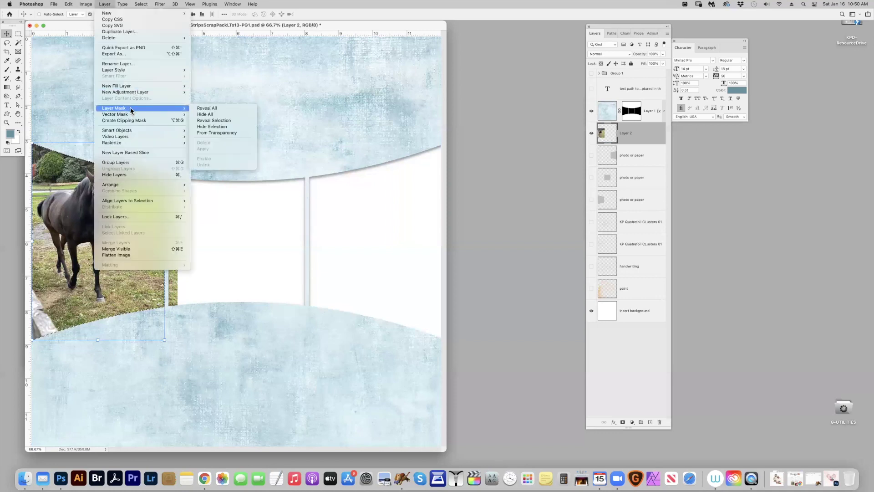
{"action": "left_click", "coordinate": [214, 121]}
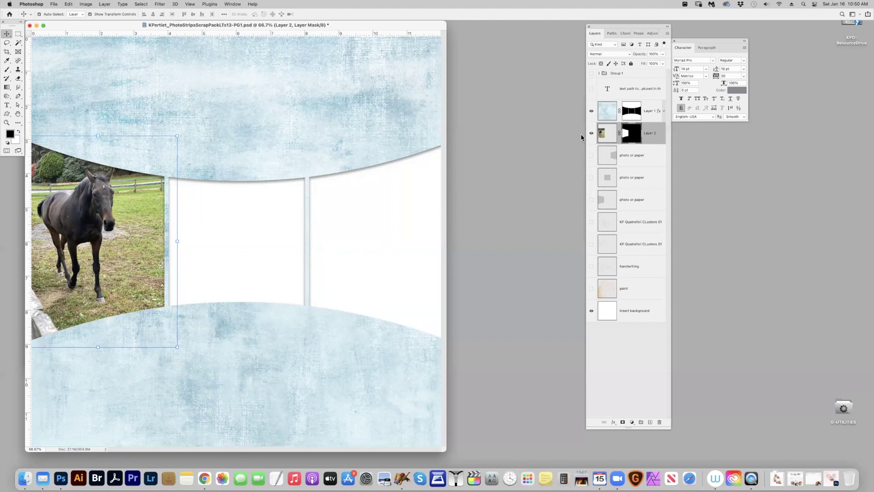
{"action": "key", "text": "super+s"}
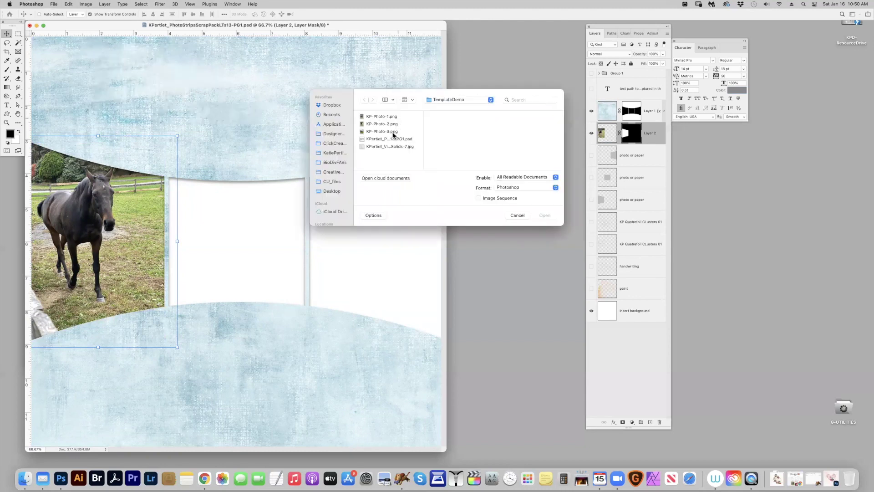
Bring the barn photo KP-Photo-3.png into the page and stack it beneath the horse photo layer.
{"action": "double_click", "coordinate": [393, 132]}
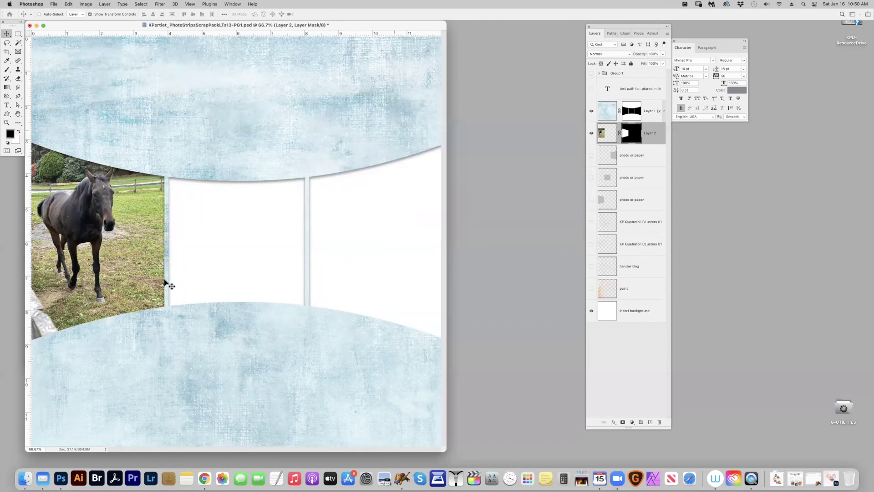
{"action": "left_click_drag", "start_coordinate": [166, 285], "coordinate": [302, 365]}
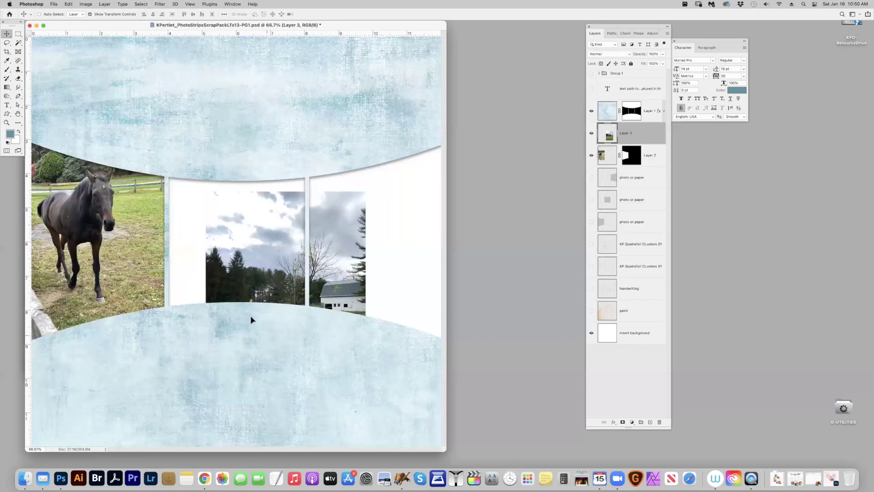
{"action": "left_click_drag", "start_coordinate": [251, 320], "coordinate": [191, 262]}
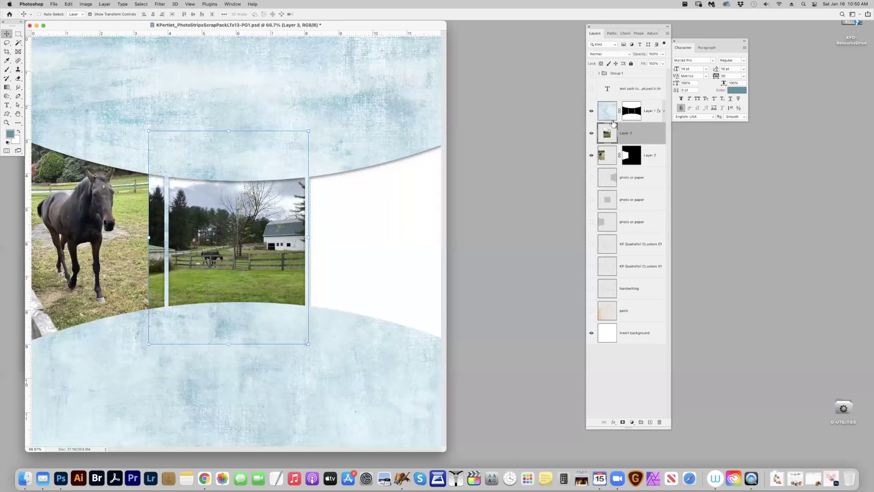
{"action": "left_click_drag", "start_coordinate": [640, 140], "coordinate": [642, 168]}
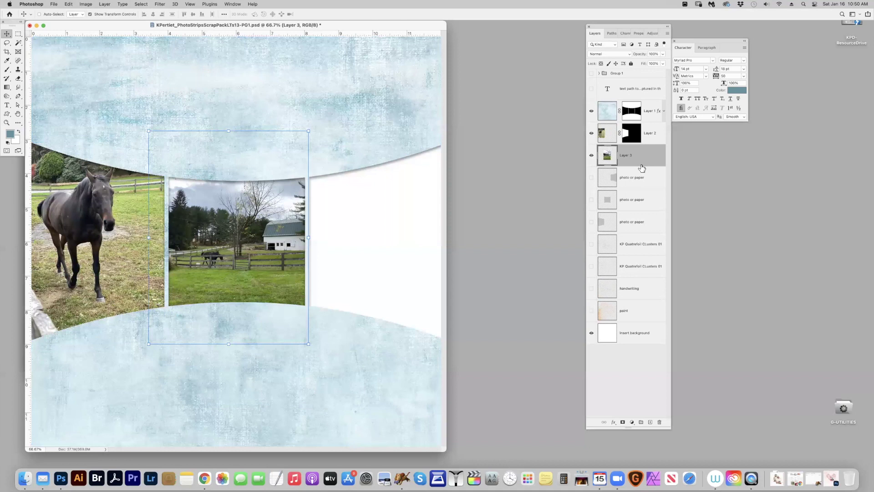
Add the horse-at-fence photo KP-Photo-1.png, enlarged to about 107% and nudged right.
{"action": "key", "text": "super+o"}
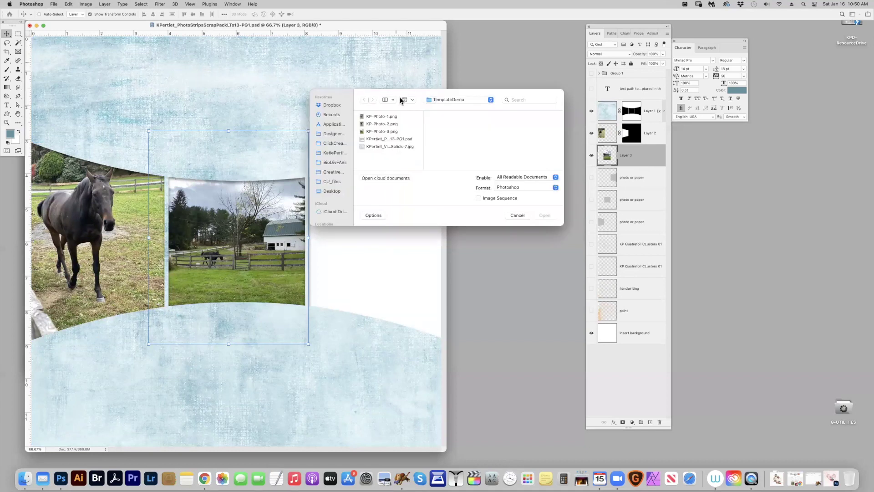
{"action": "double_click", "coordinate": [390, 117]}
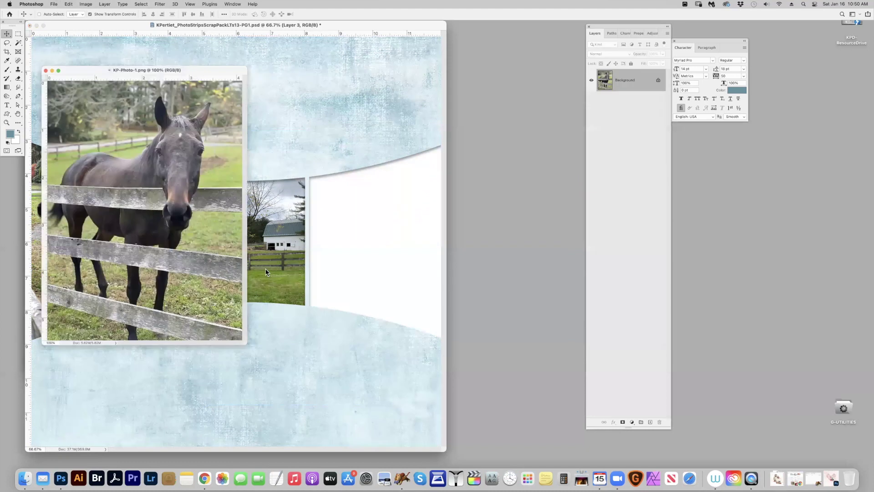
{"action": "left_click_drag", "start_coordinate": [143, 260], "coordinate": [373, 284]}
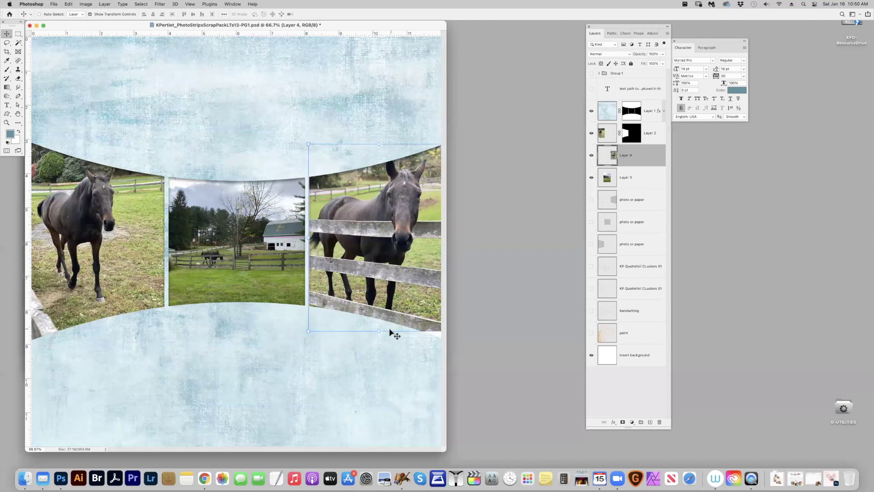
{"action": "left_click_drag", "start_coordinate": [381, 331], "coordinate": [381, 344]}
{"action": "left_click_drag", "start_coordinate": [374, 306], "coordinate": [376, 308]}
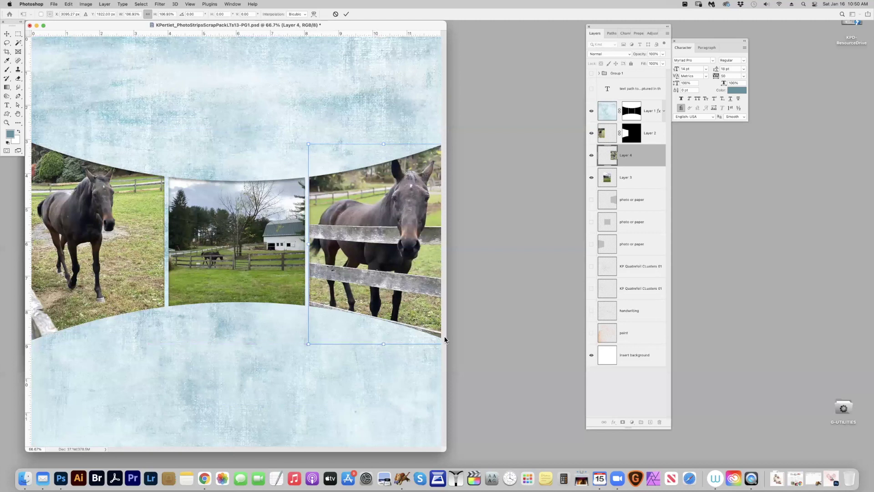
{"action": "key", "text": "Return"}
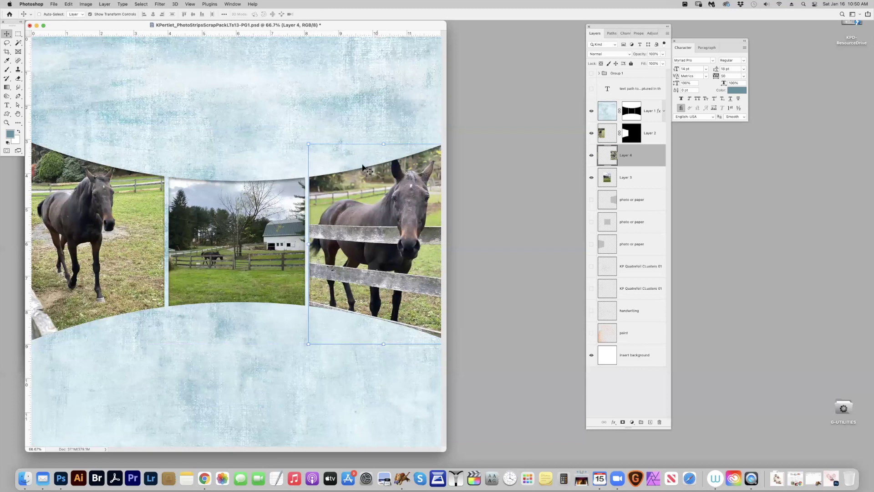
Show the pumpkin cluster and paint stains, move the paint above the blue paper, and invert it to blue.
{"action": "left_click", "coordinate": [591, 74]}
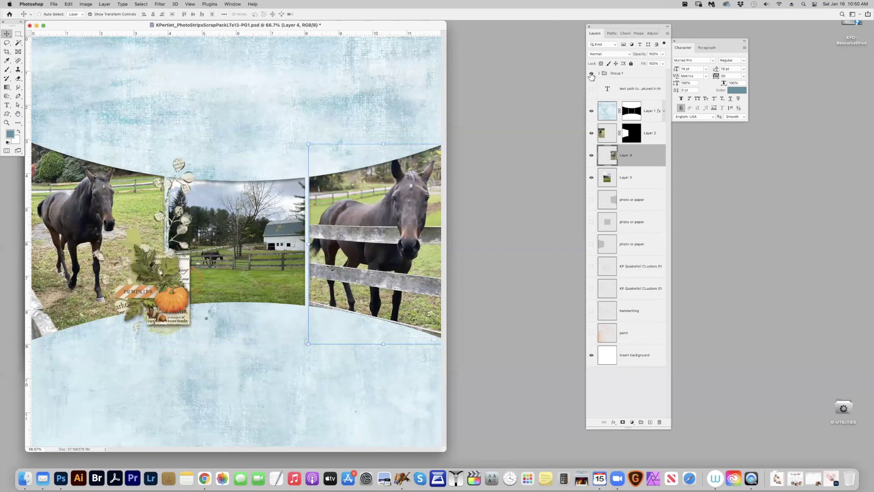
{"action": "left_click", "coordinate": [592, 333]}
{"action": "mouse_move", "coordinate": [640, 335]}
{"action": "left_mouse_down"}
{"action": "mouse_move", "coordinate": [656, 305]}
{"action": "mouse_move", "coordinate": [618, 105]}
{"action": "left_mouse_up"}
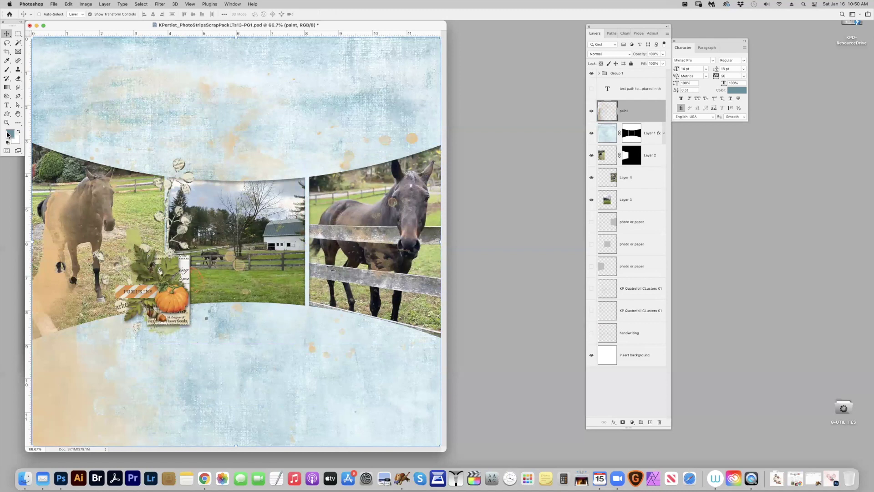
{"action": "key", "text": "ctrl+i"}
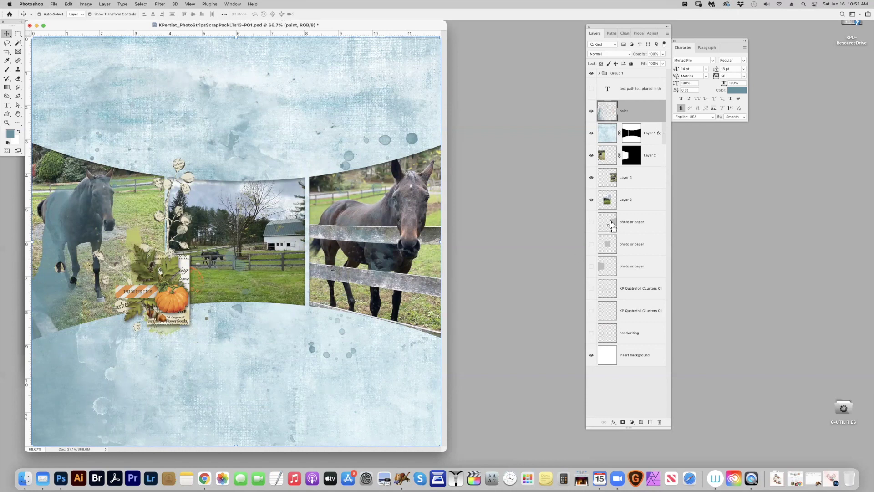
Mask the paint layer so it is hidden over the photo-strip area.
{"action": "left_click", "coordinate": [605, 272], "text": "super"}
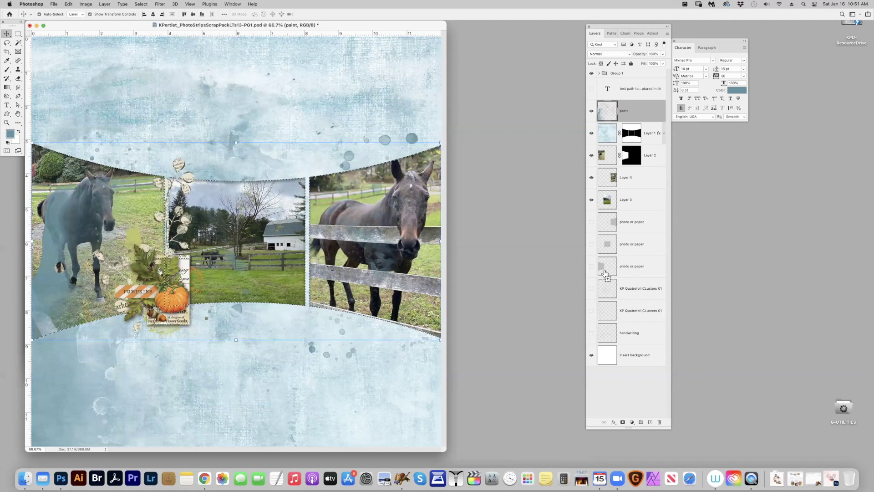
{"action": "left_click", "coordinate": [106, 4]}
{"action": "mouse_move", "coordinate": [135, 110]}
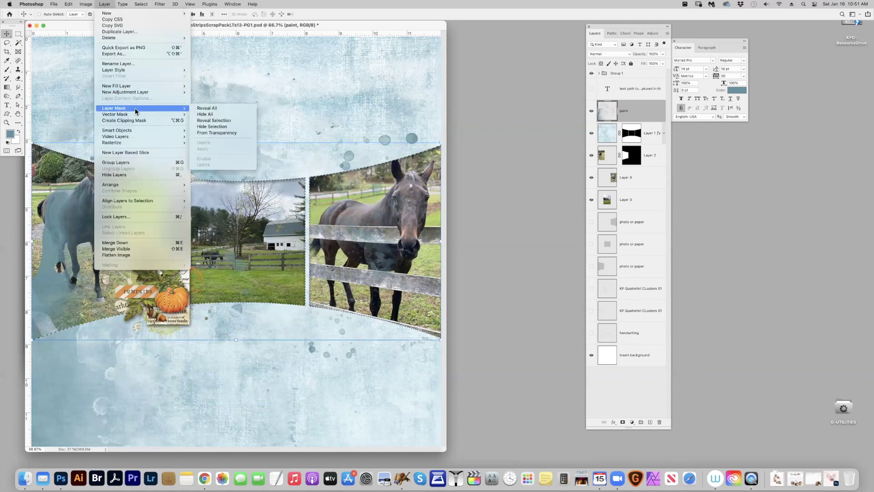
{"action": "left_click", "coordinate": [232, 126]}
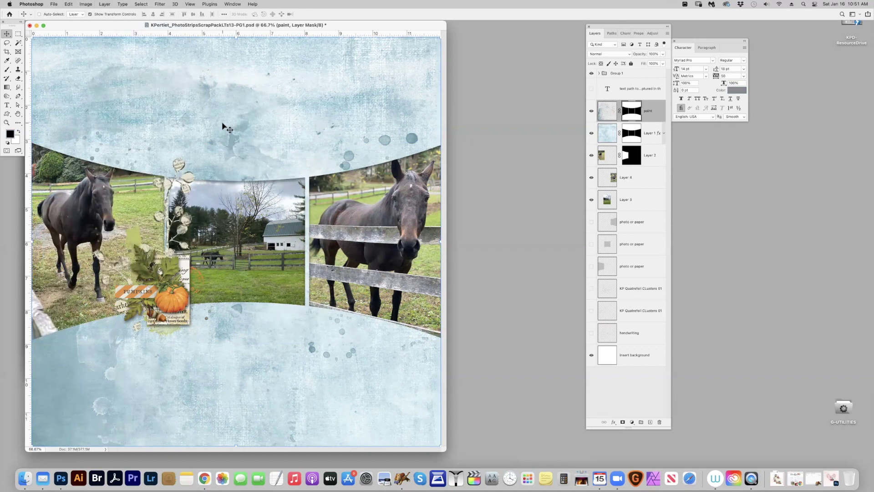
Set the paint layer to Multiply and show KP Quatrefoil CLusters 01 stacked above it.
{"action": "left_click", "coordinate": [596, 55]}
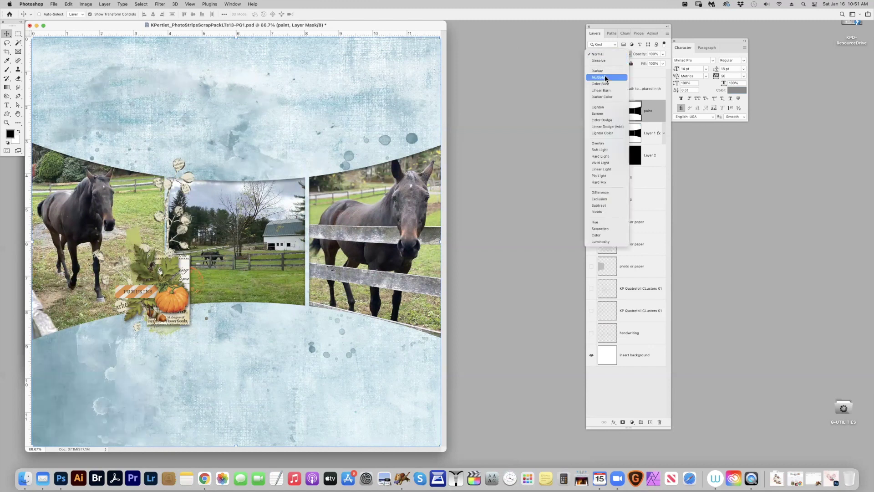
{"action": "left_click", "coordinate": [593, 78]}
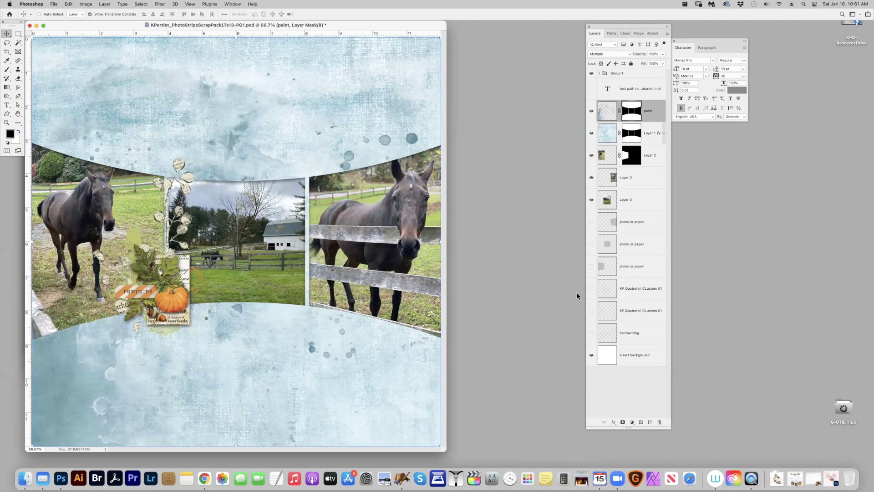
{"action": "left_click", "coordinate": [592, 289]}
{"action": "left_click_drag", "start_coordinate": [626, 290], "coordinate": [631, 109]}
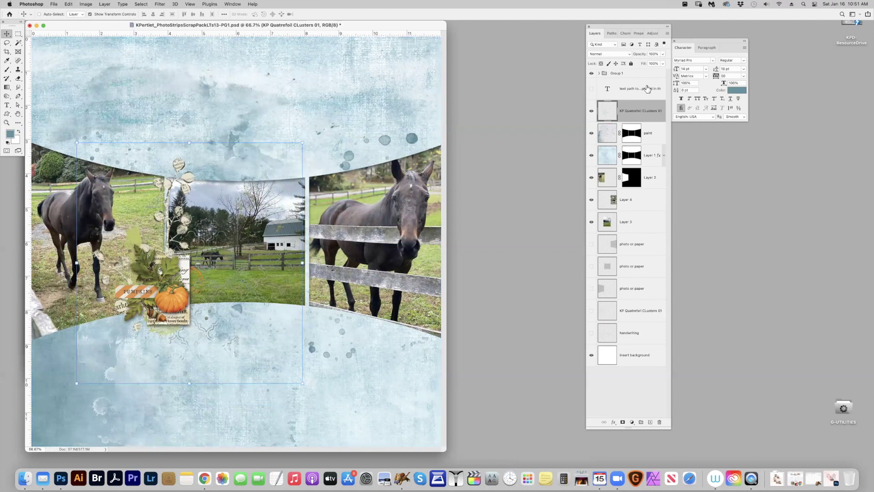
Load the paint mask as a selection and apply it as a Reveal Selection mask on the quatrefoil cluster.
{"action": "left_click", "coordinate": [625, 133], "text": "super"}
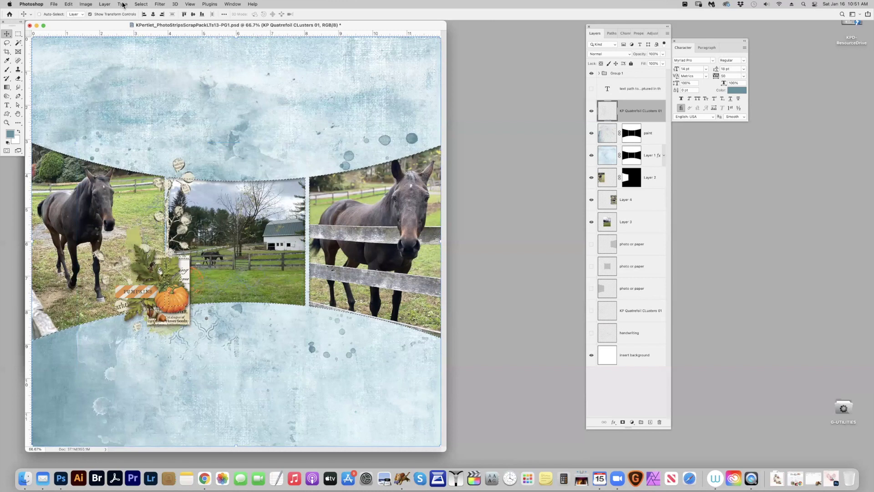
{"action": "left_click", "coordinate": [105, 4]}
{"action": "mouse_move", "coordinate": [133, 109]}
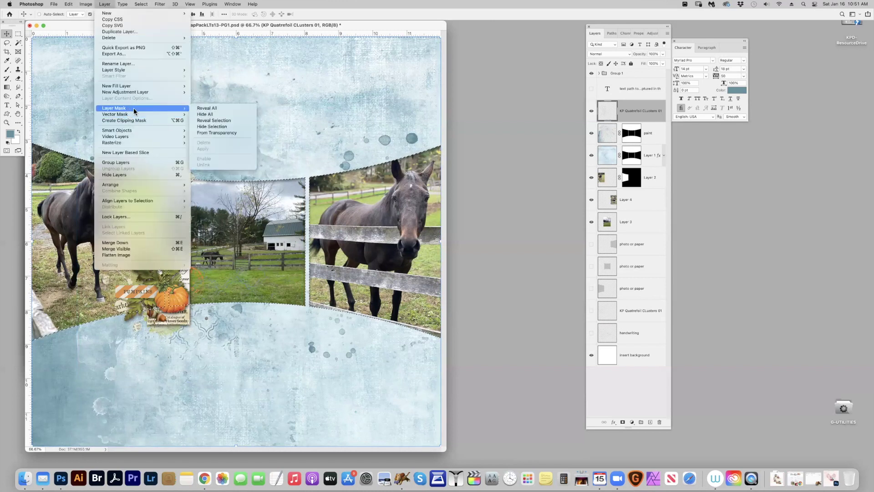
{"action": "left_click", "coordinate": [214, 120]}
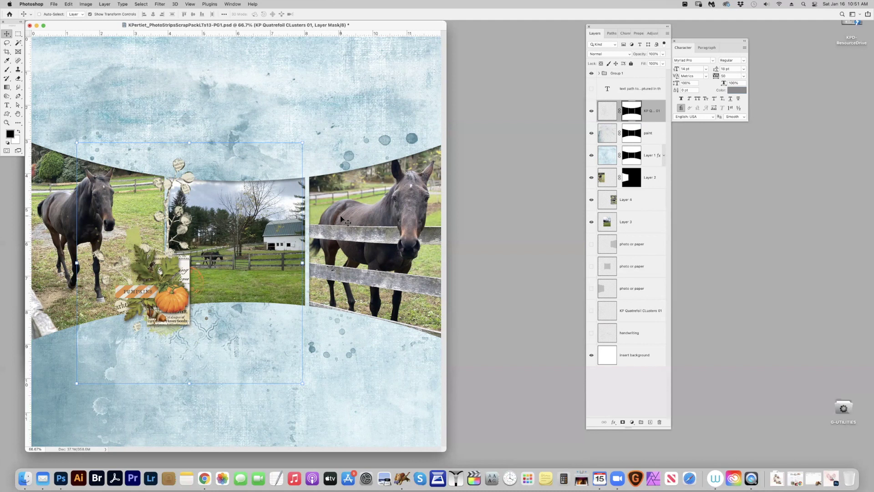
Close the scrapbook page without saving, along with all the open photo documents.
{"action": "left_click", "coordinate": [30, 27]}
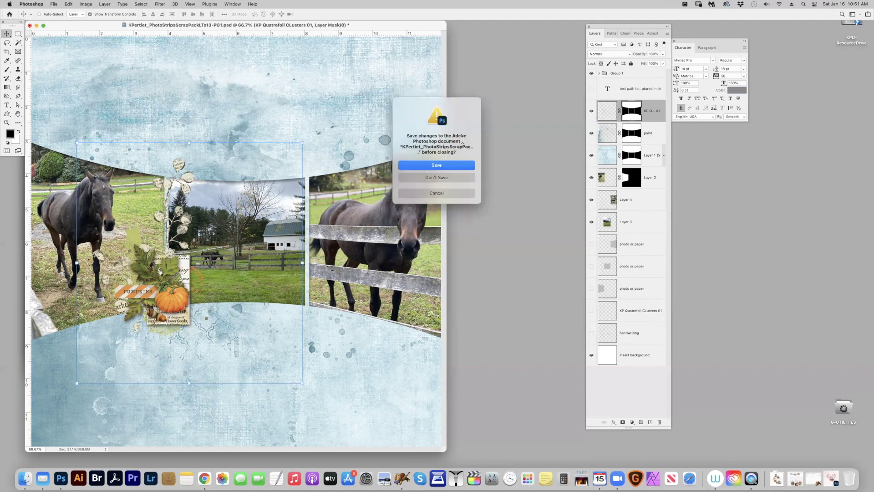
{"action": "left_click", "coordinate": [448, 173]}
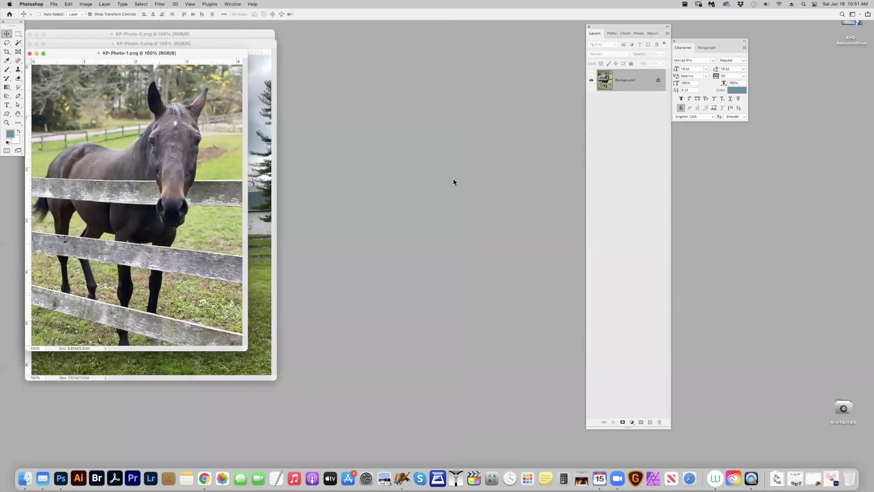
{"action": "left_click", "coordinate": [30, 53]}
{"action": "key", "text": "super+w"}
{"action": "key", "text": "super+w"}
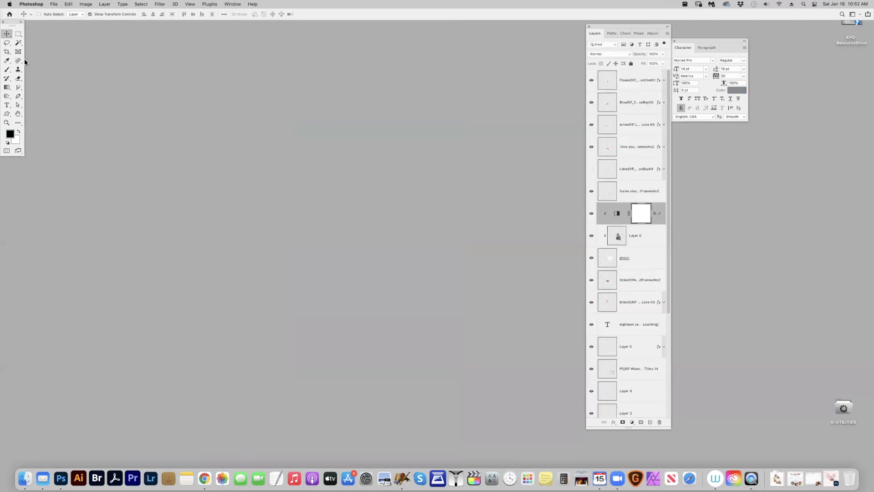
Set up a new 3600 × 3600 px document using the sRGB IEC61966-2.1 working profile.
{"action": "key", "text": "super+n"}
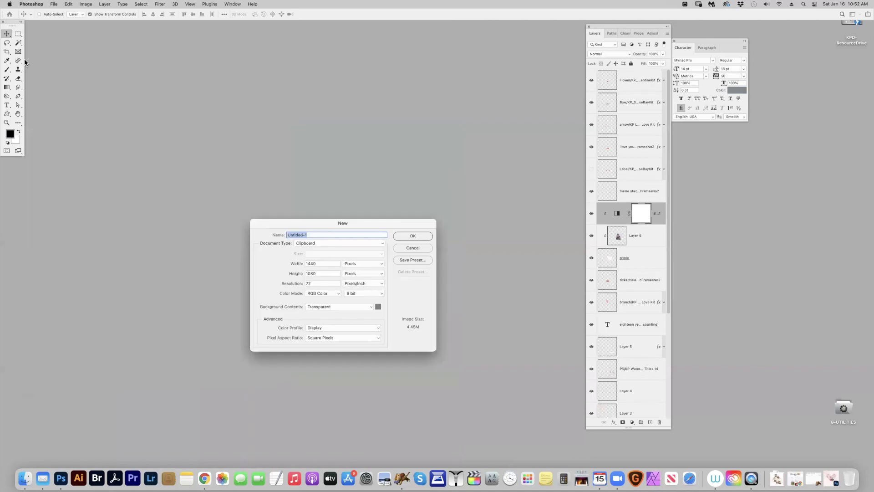
{"action": "key", "text": "Tab"}
{"action": "type", "text": "36"}
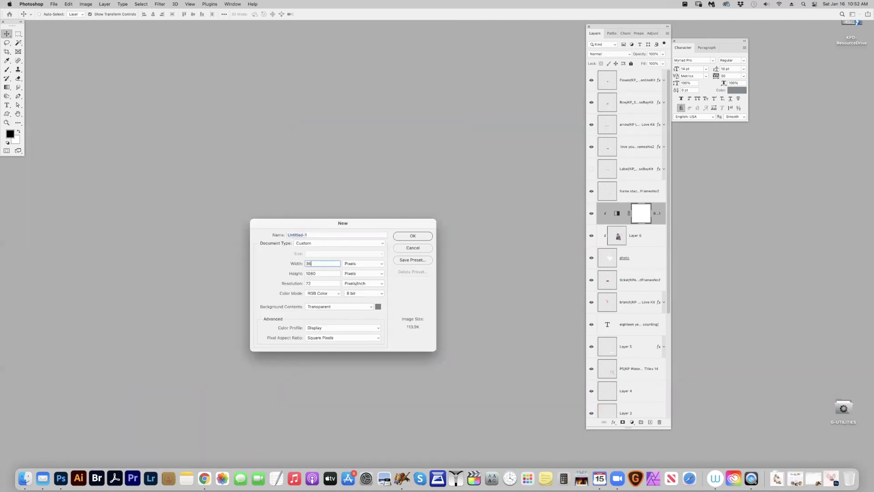
{"action": "key", "text": "Tab"}
{"action": "type", "text": "3600"}
{"action": "key", "text": "Tab"}
{"action": "left_click", "coordinate": [333, 328]}
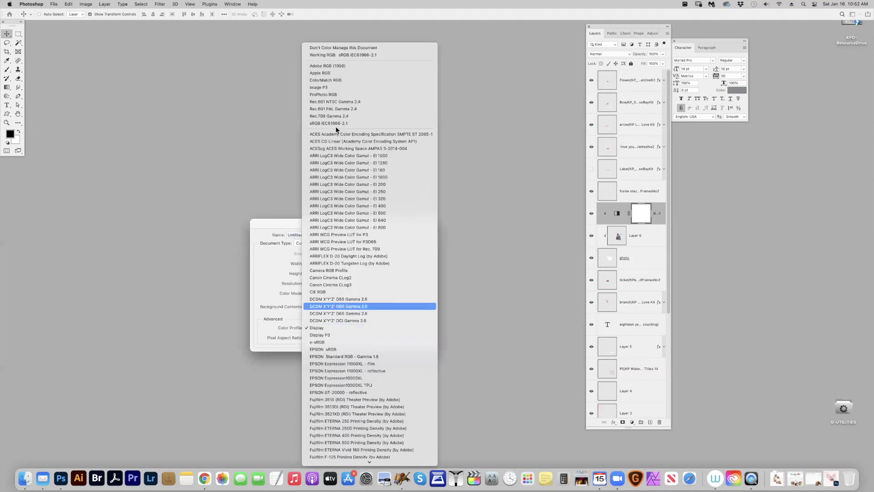
{"action": "left_click", "coordinate": [351, 54]}
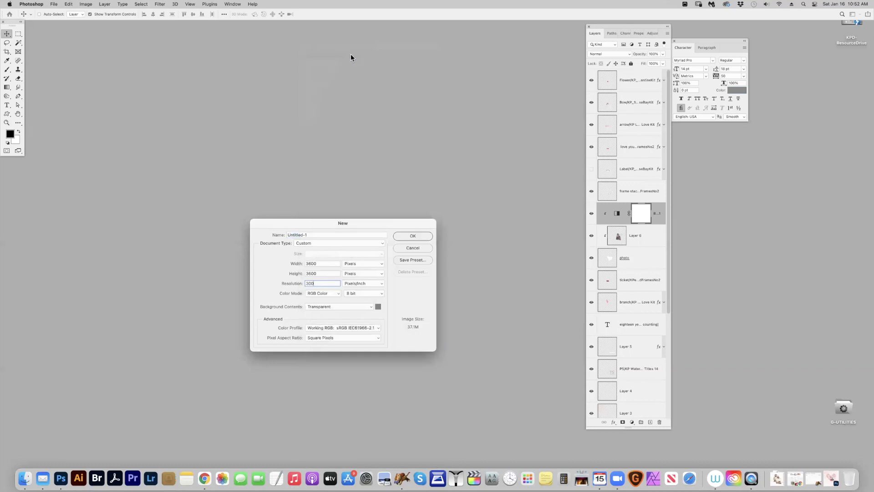
Create the document, fill Layer 1 white, and add a new Layer 2 filled blue.
{"action": "key", "text": "Return"}
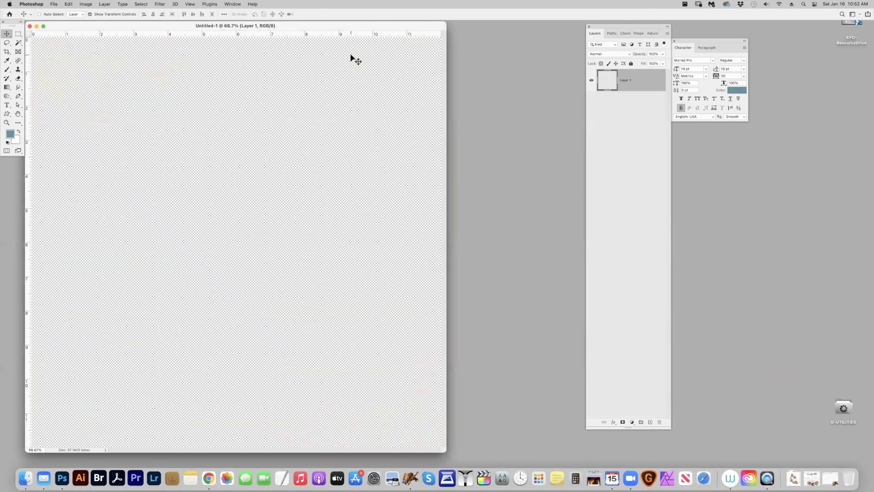
{"action": "key", "text": "super+BackSpace"}
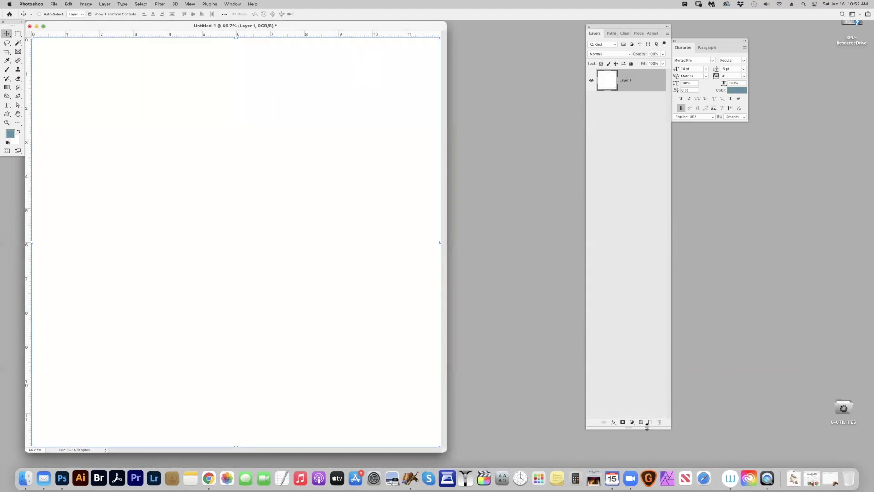
{"action": "left_click", "coordinate": [651, 423]}
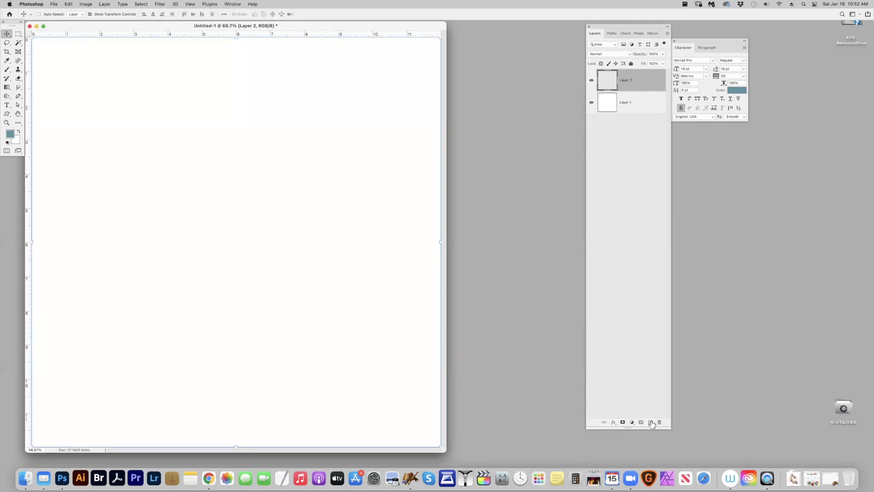
{"action": "key", "text": "alt+BackSpace"}
Bring in the wooden ampersand PNG at roughly double size, shift it left, then hide its layer.
{"action": "key", "text": "super+o"}
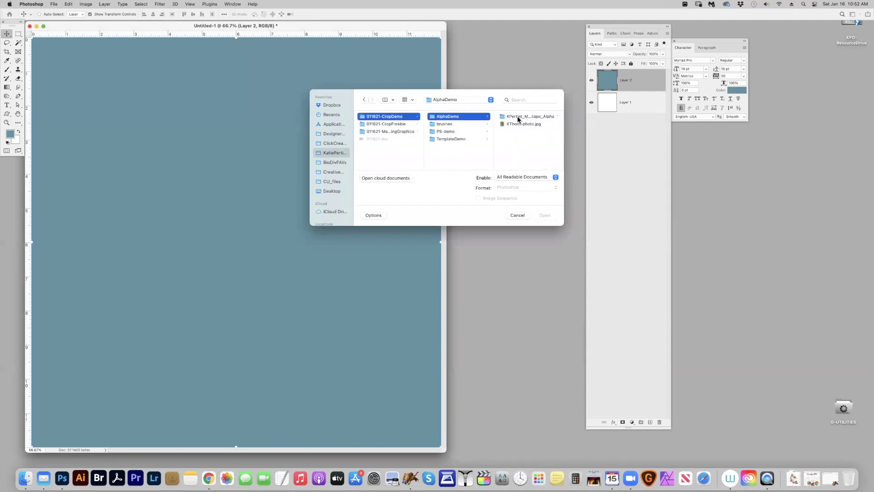
{"action": "left_click", "coordinate": [518, 119]}
{"action": "scroll", "coordinate": [515, 136], "scroll_direction": "down", "scroll_amount": 2}
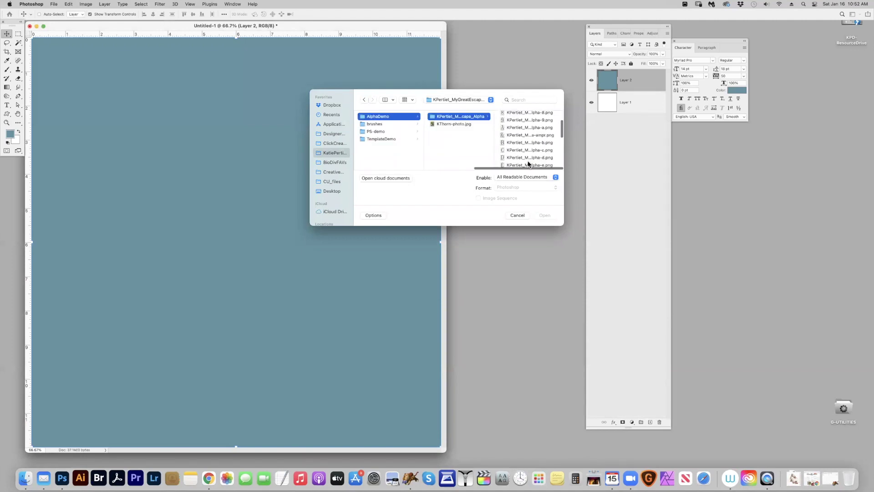
{"action": "double_click", "coordinate": [514, 135]}
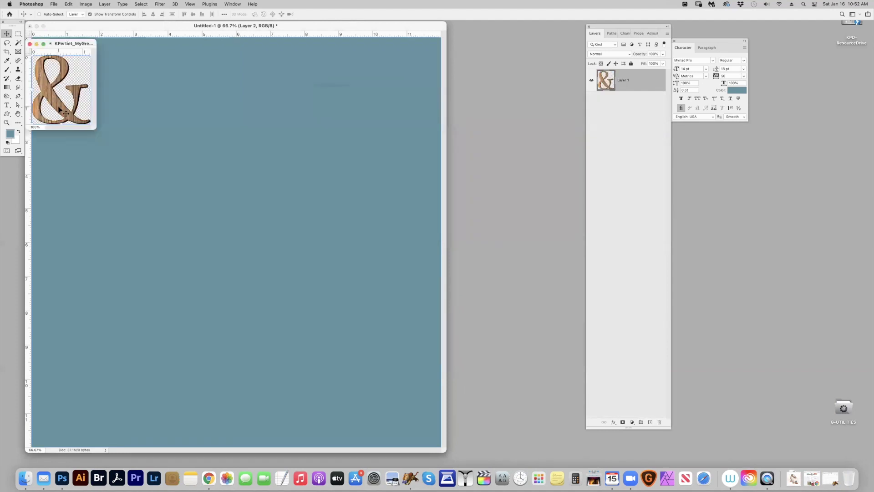
{"action": "left_click_drag", "start_coordinate": [59, 110], "coordinate": [165, 231]}
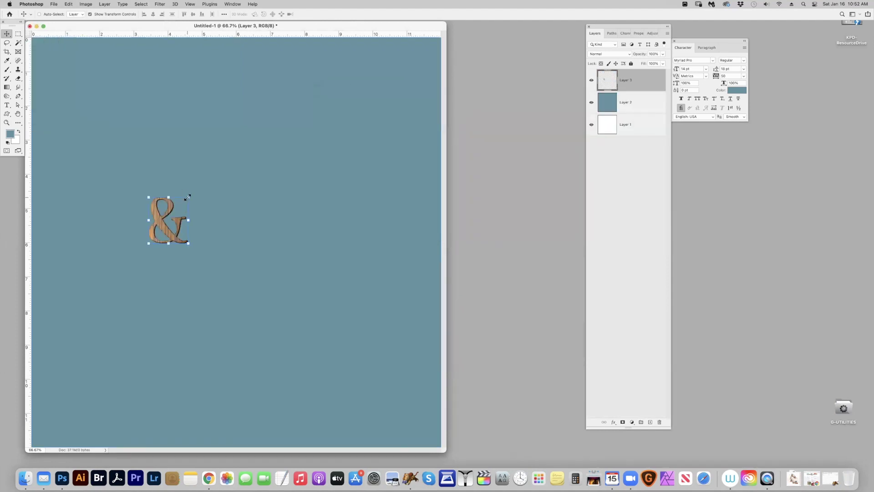
{"action": "left_click_drag", "start_coordinate": [187, 197], "coordinate": [228, 151]}
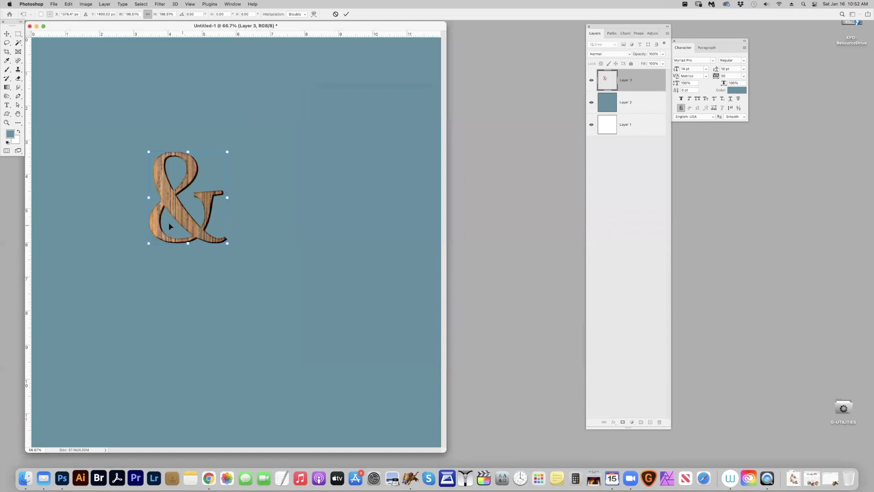
{"action": "left_click_drag", "start_coordinate": [169, 227], "coordinate": [141, 225]}
{"action": "key", "text": "Return"}
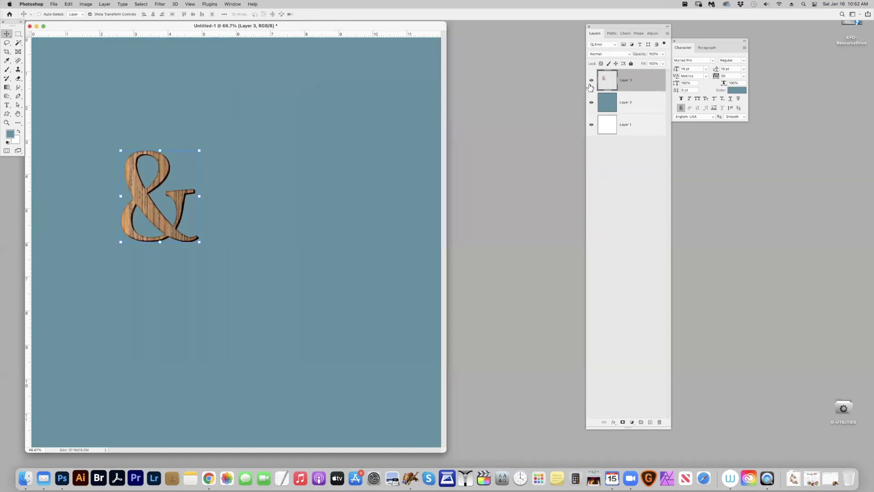
{"action": "left_click", "coordinate": [591, 80]}
Load the ampersand outline and mask it out of the blue paper Layer 2 with Hide Selection.
{"action": "left_click", "coordinate": [629, 112]}
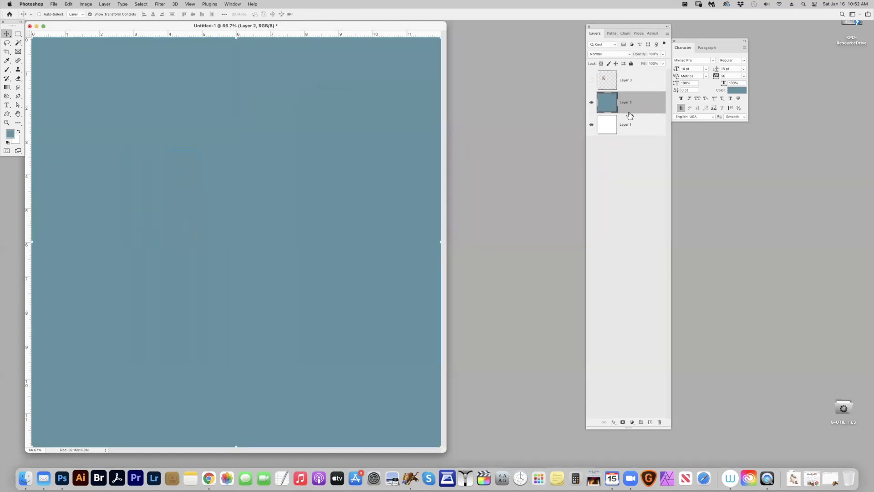
{"action": "left_click_drag", "start_coordinate": [629, 112], "coordinate": [604, 80]}
{"action": "left_click", "coordinate": [105, 4]}
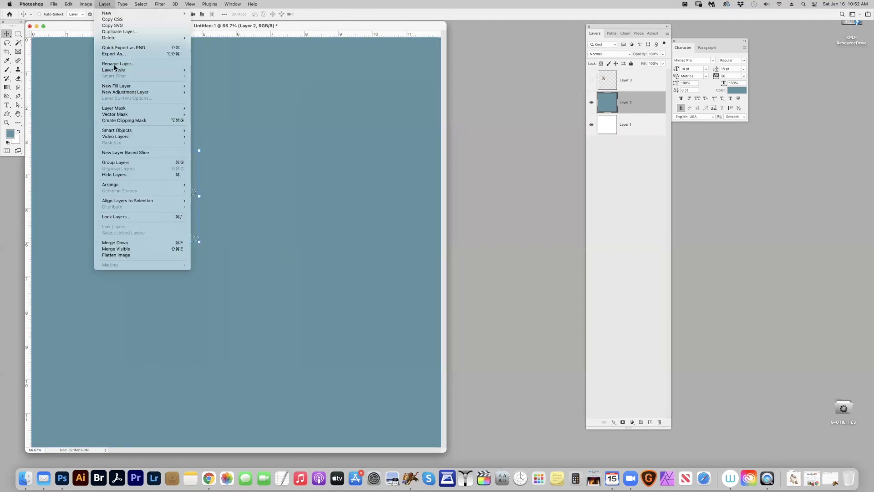
{"action": "mouse_move", "coordinate": [159, 109]}
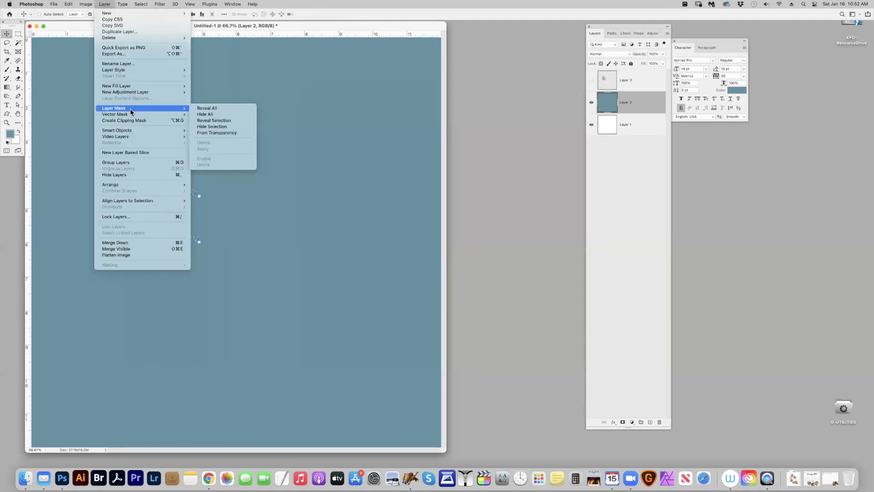
{"action": "left_click", "coordinate": [230, 127]}
Give the ampersand cut a drop shadow, then select the white Layer 1.
{"action": "left_click", "coordinate": [106, 5]}
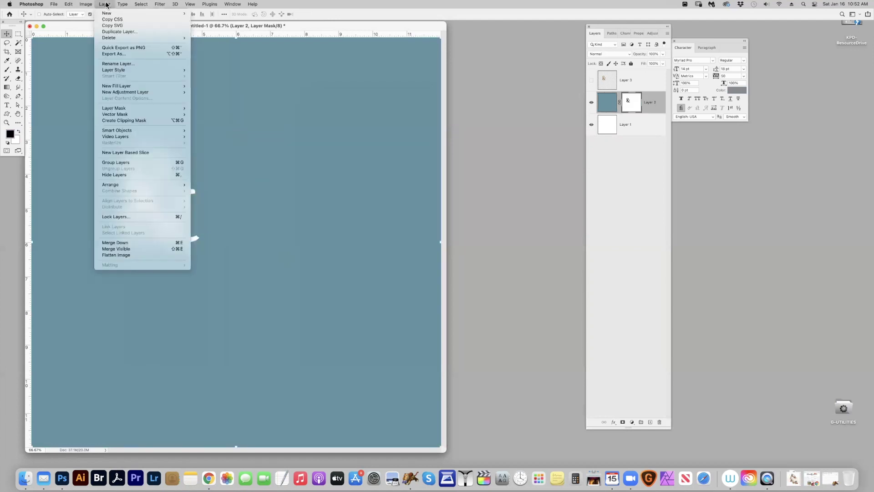
{"action": "mouse_move", "coordinate": [126, 70]}
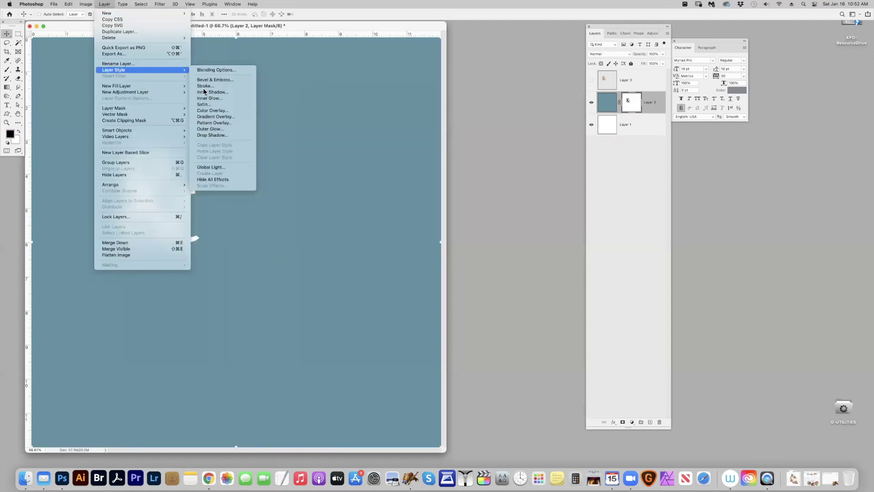
{"action": "left_click", "coordinate": [223, 136]}
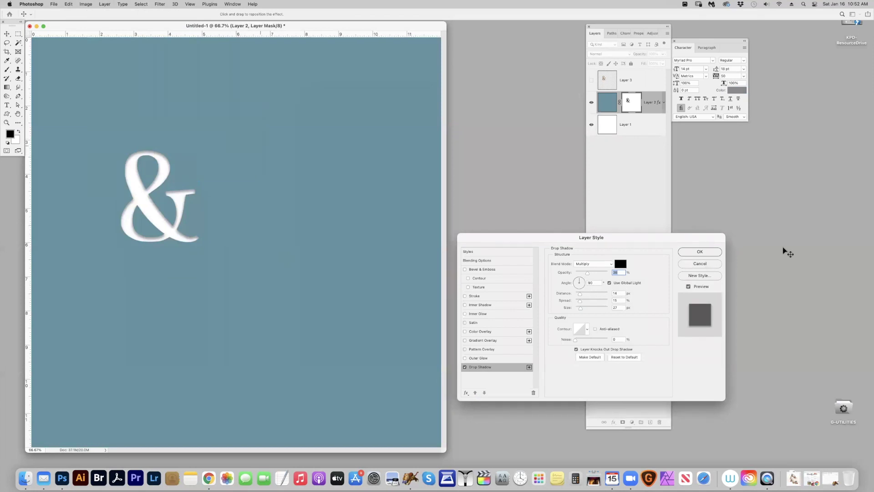
{"action": "left_click", "coordinate": [700, 252]}
{"action": "left_click", "coordinate": [634, 124]}
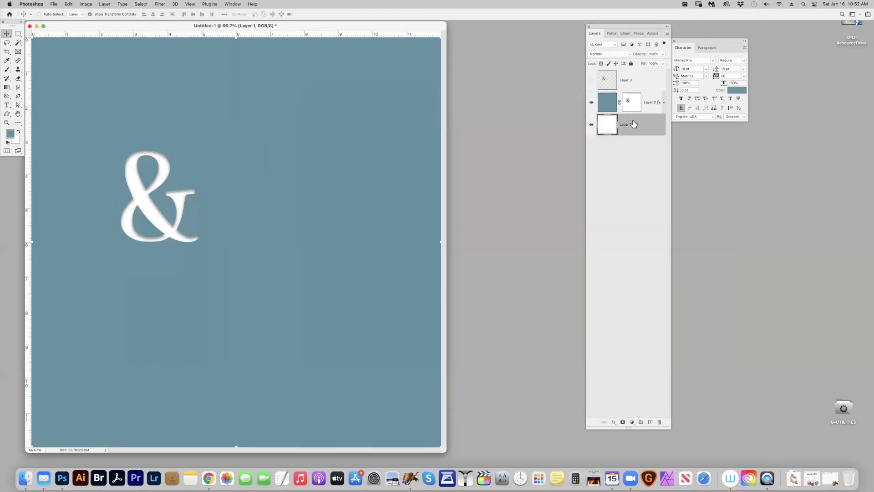
Open KThorn-photo.jpg from the AlphaDemo folder and place the daisies behind the ampersand cut.
{"action": "key", "text": "super+o"}
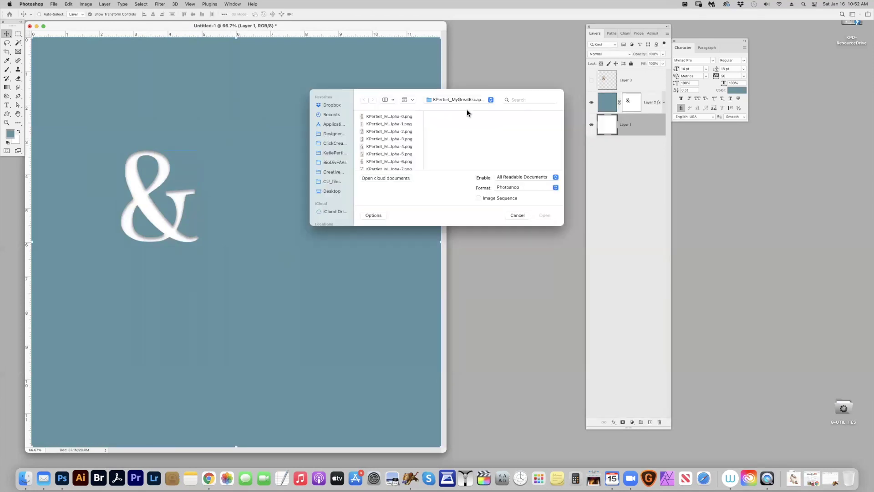
{"action": "key", "text": "super+Up"}
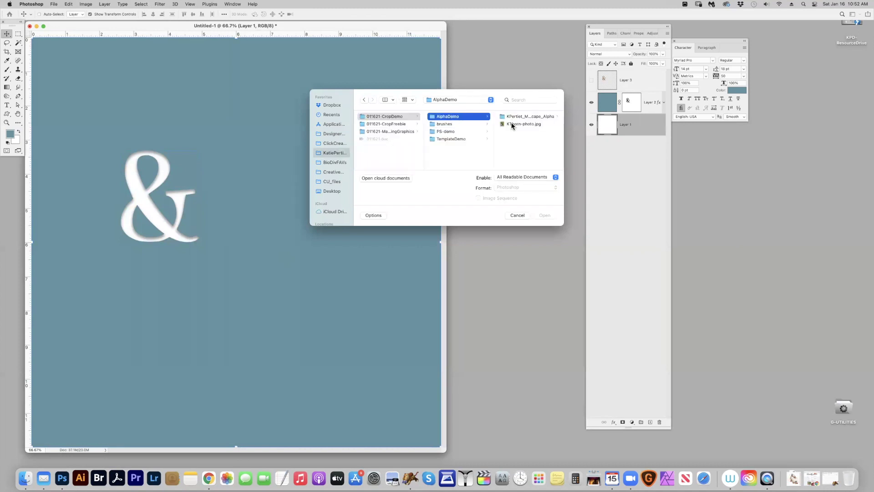
{"action": "key", "text": "Down"}
{"action": "key", "text": "Return"}
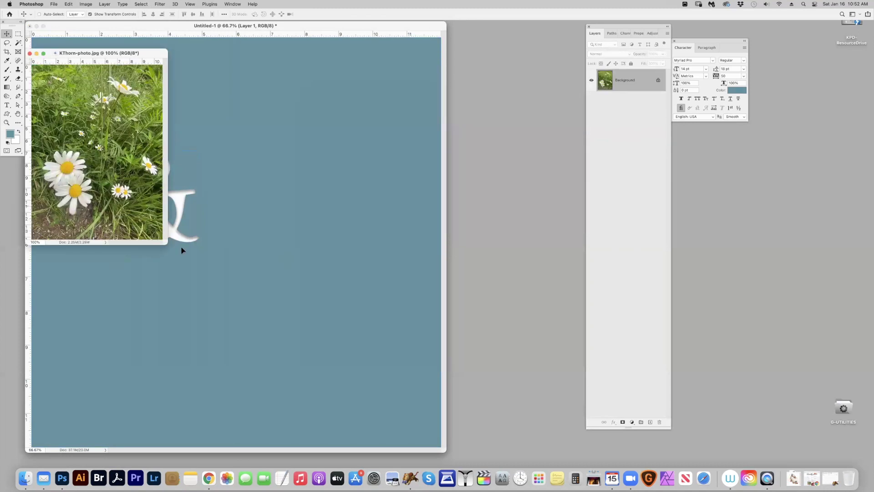
{"action": "left_click_drag", "start_coordinate": [173, 268], "coordinate": [146, 234]}
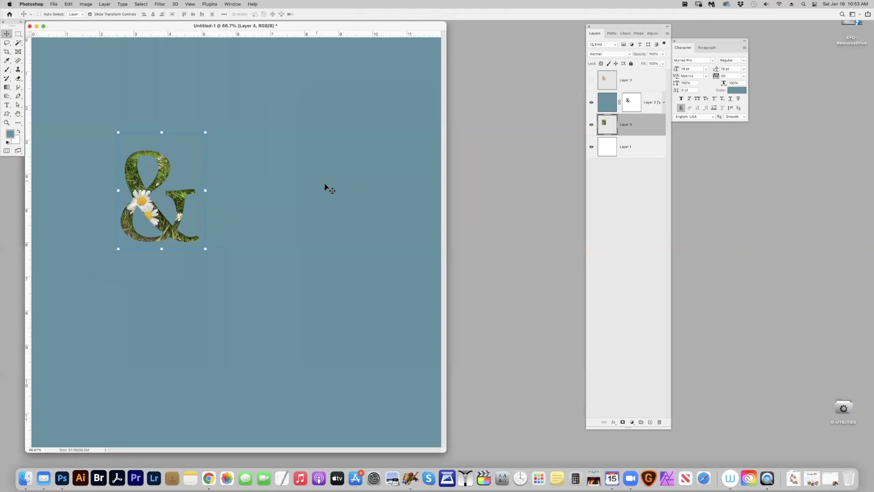
Close the ampersand demo without saving, then close KThorn-photo.jpg and the KPertiet ampersand file.
{"action": "left_click", "coordinate": [30, 27]}
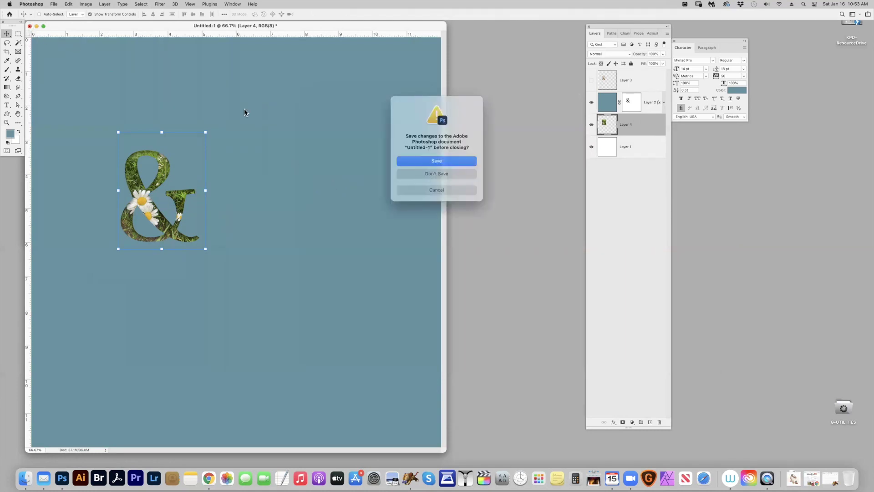
{"action": "left_click", "coordinate": [442, 176]}
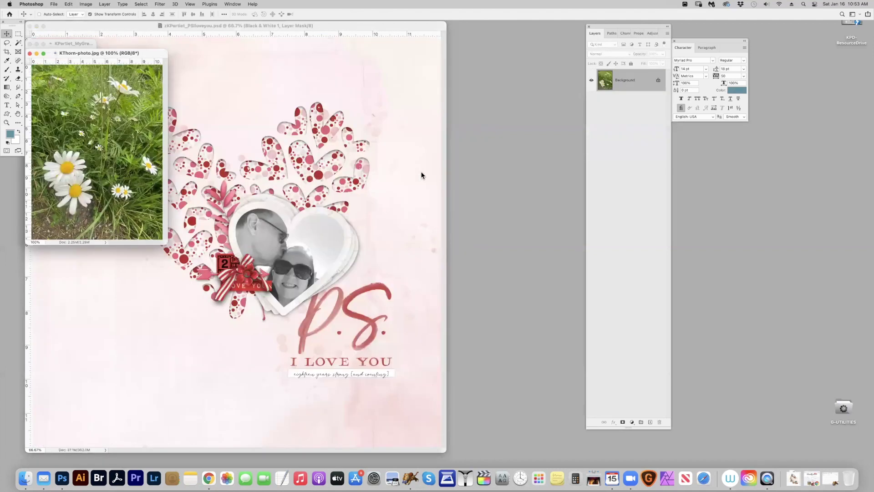
{"action": "left_click", "coordinate": [30, 53]}
{"action": "left_click", "coordinate": [30, 44]}
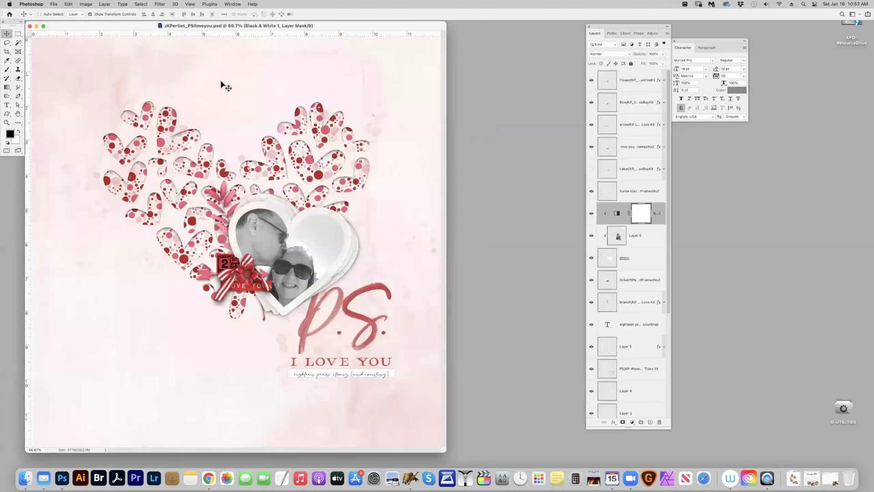